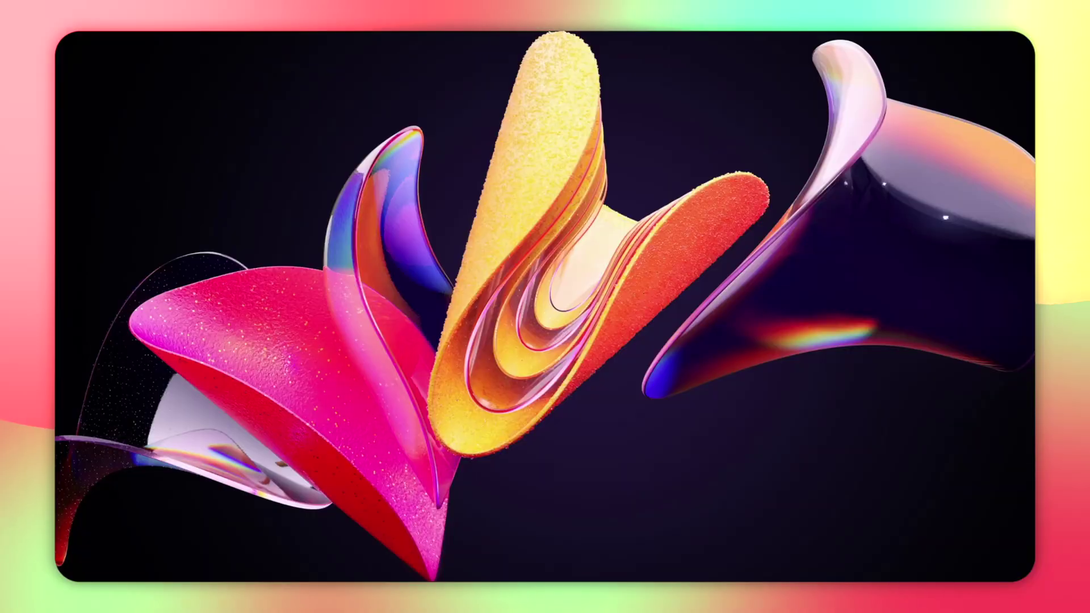
# Open the roaming application data folder by searching Windows for %APPDATA%.
pyautogui.press('super')
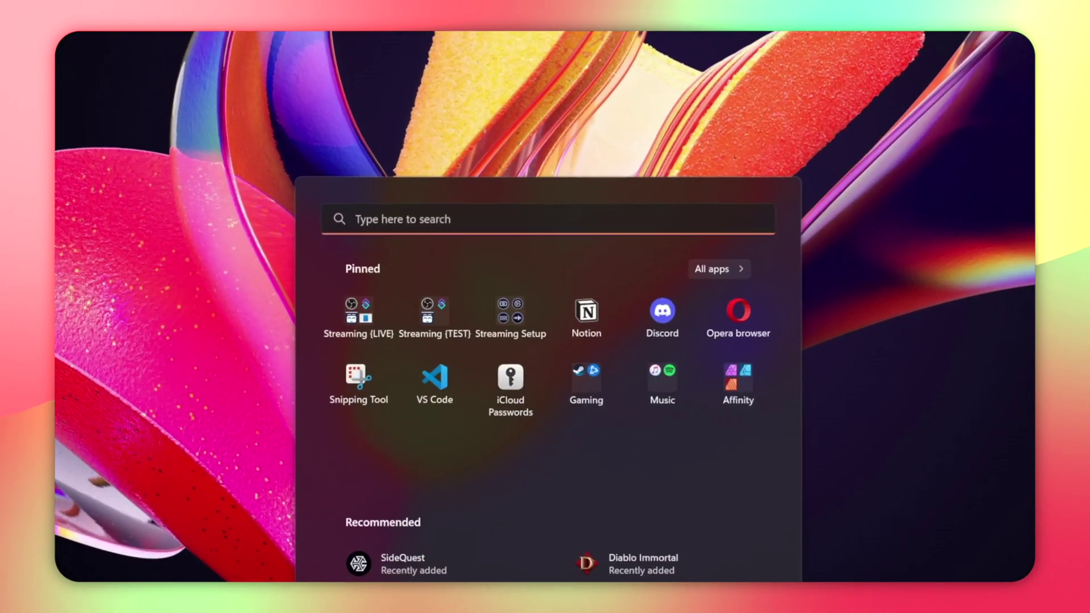
pyautogui.click(414, 199)
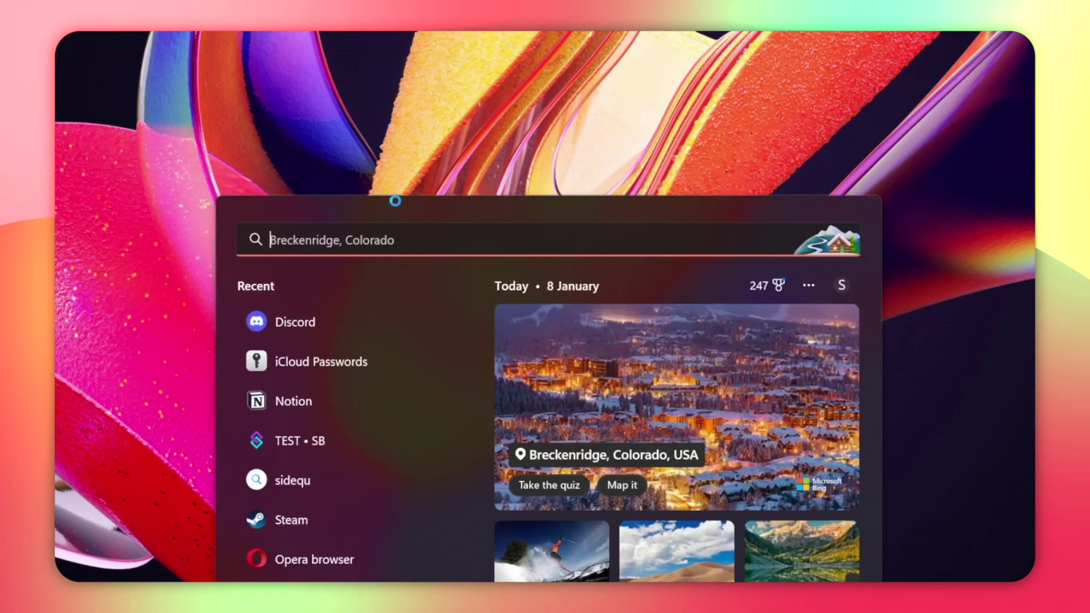
pyautogui.write('%APPDATA')
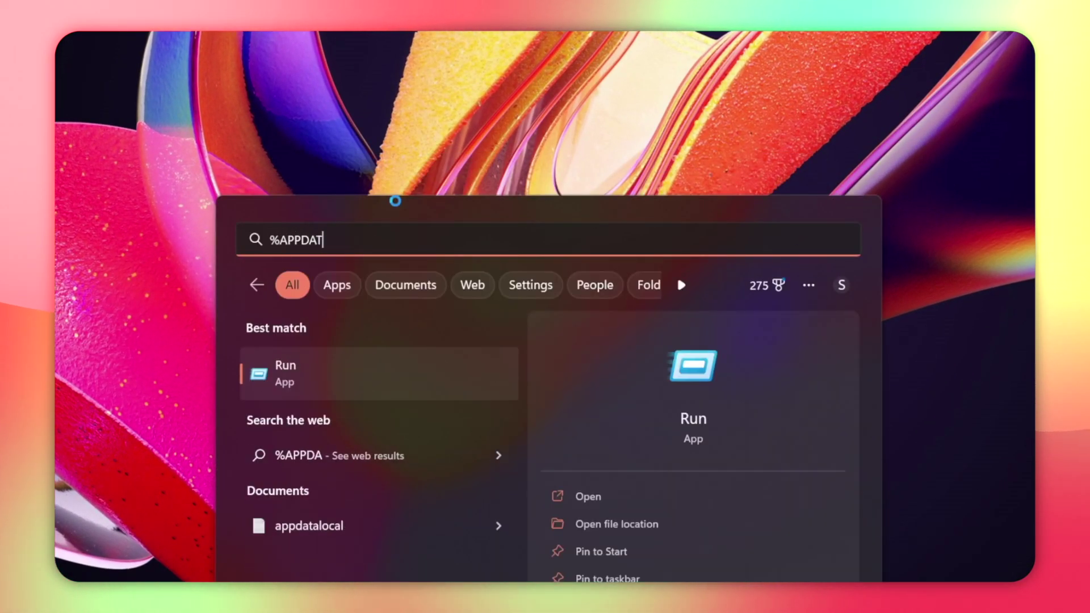
pyautogui.write('%')
pyautogui.press('Return')
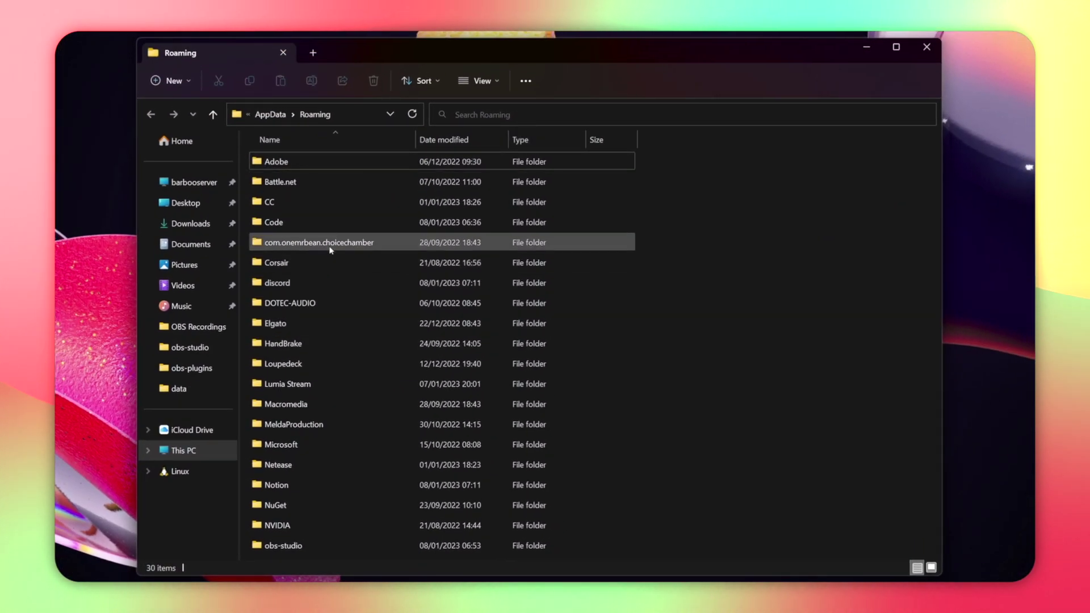
# Back up the obs-studio folder by copying it from AppData\Roaming to the Desktop.
pyautogui.click(289, 546)
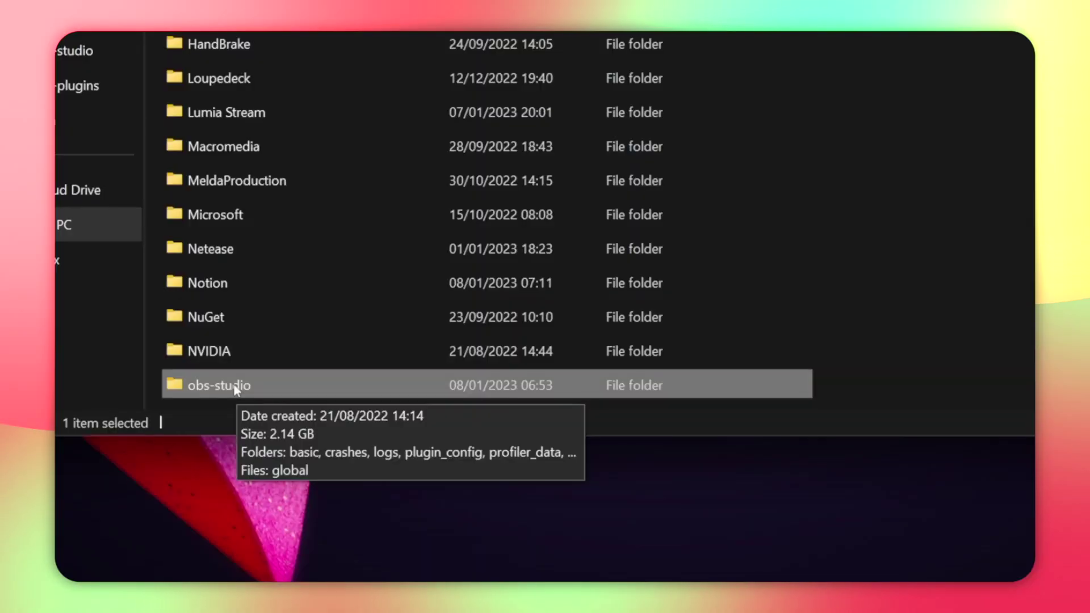
pyautogui.rightClick(235, 389)
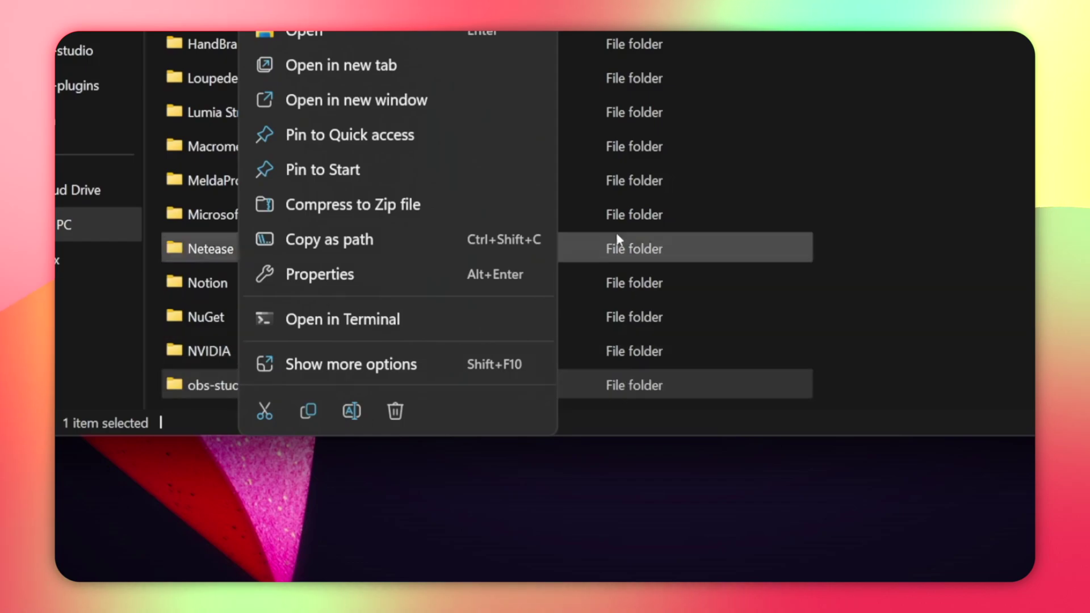
pyautogui.click(310, 410)
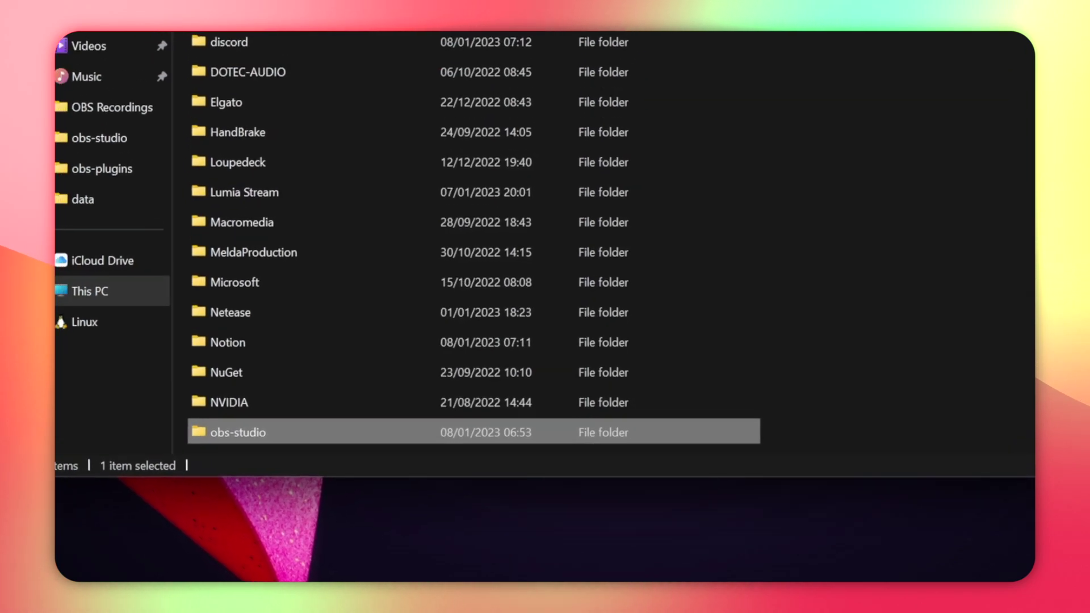
pyautogui.click(309, 53)
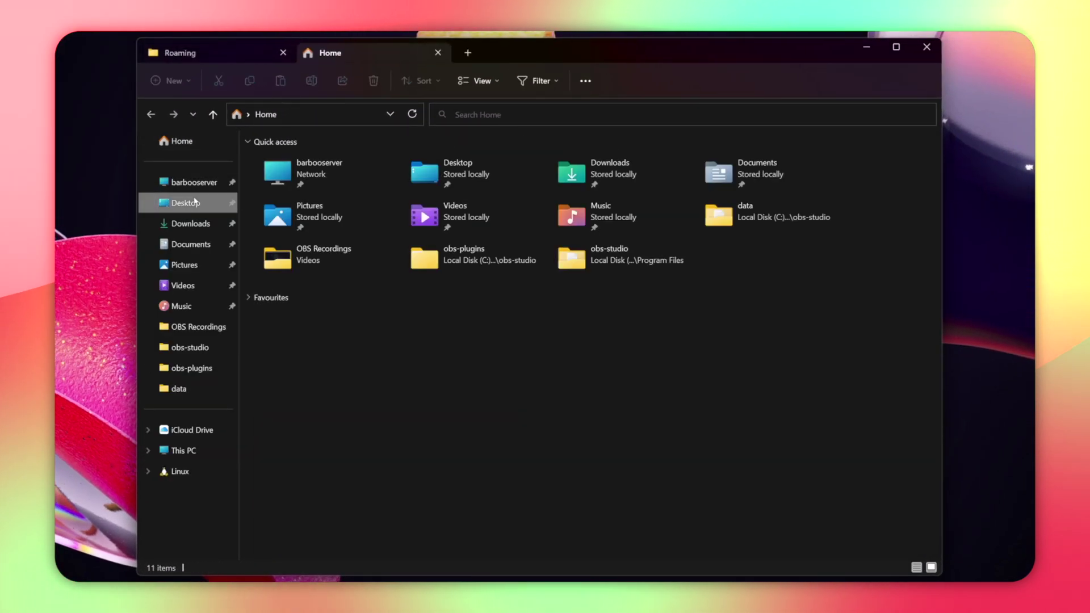
pyautogui.click(195, 202)
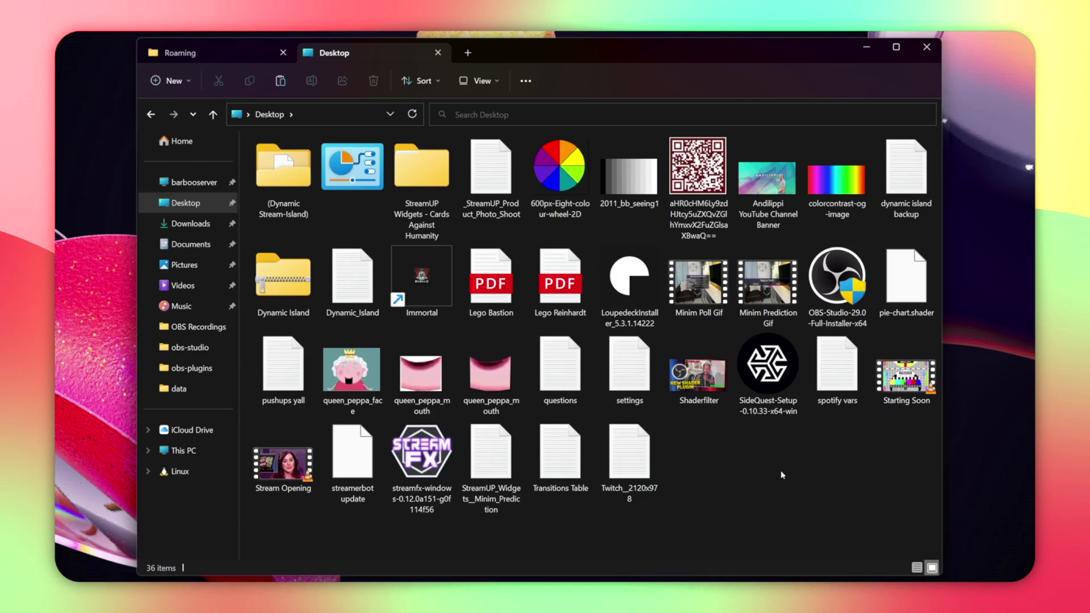
pyautogui.hotkey('ctrl', 'v')
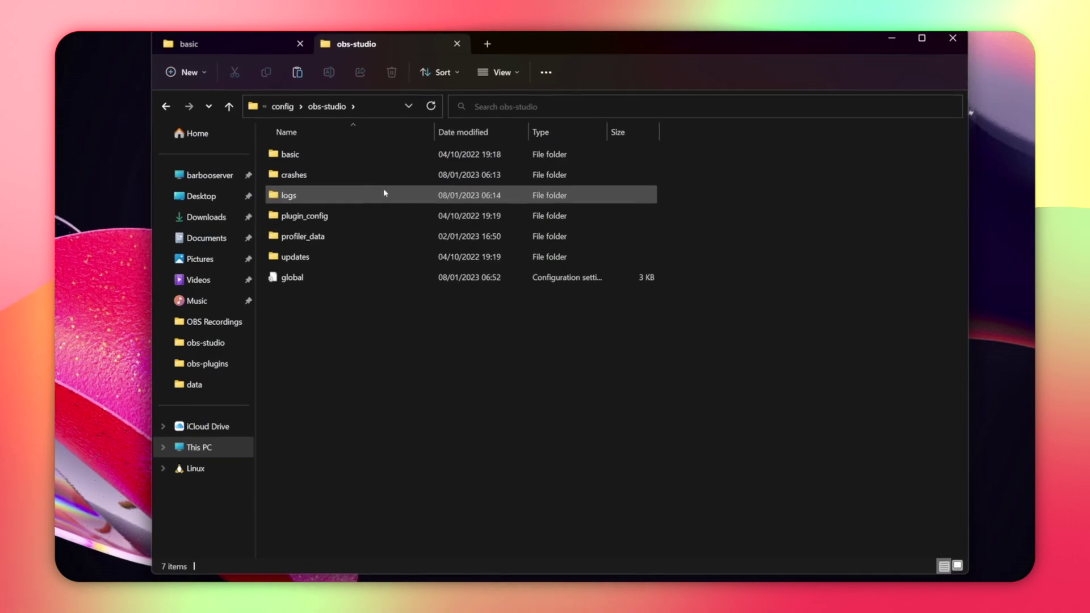
# Look into the basic folder under config\obs-studio and locate config in the OBS-Studio-29.0-Full-x64 folder.
pyautogui.doubleClick(310, 154)
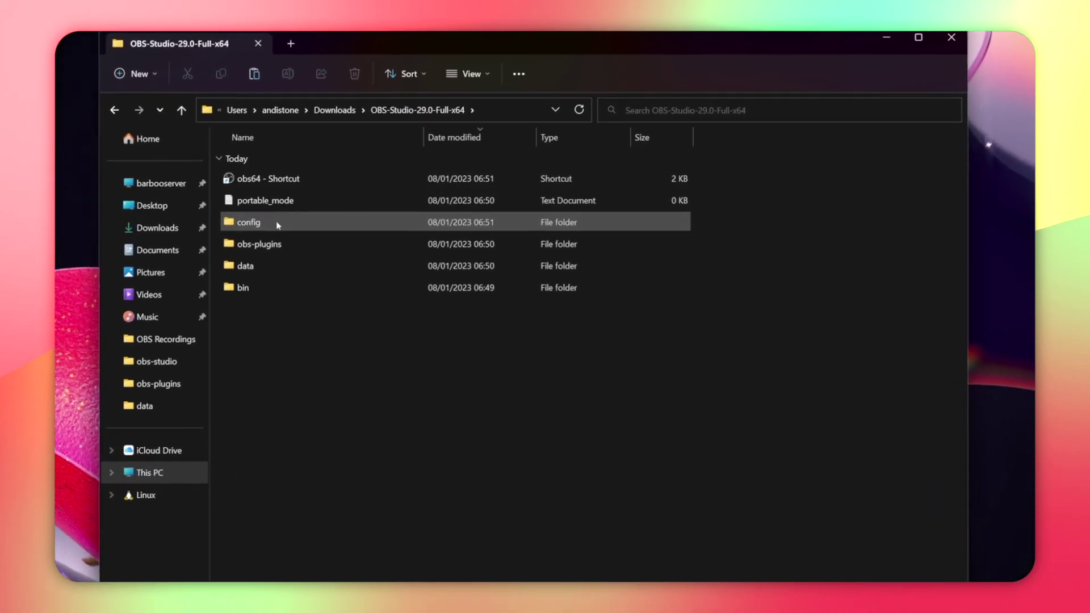
pyautogui.click(278, 224)
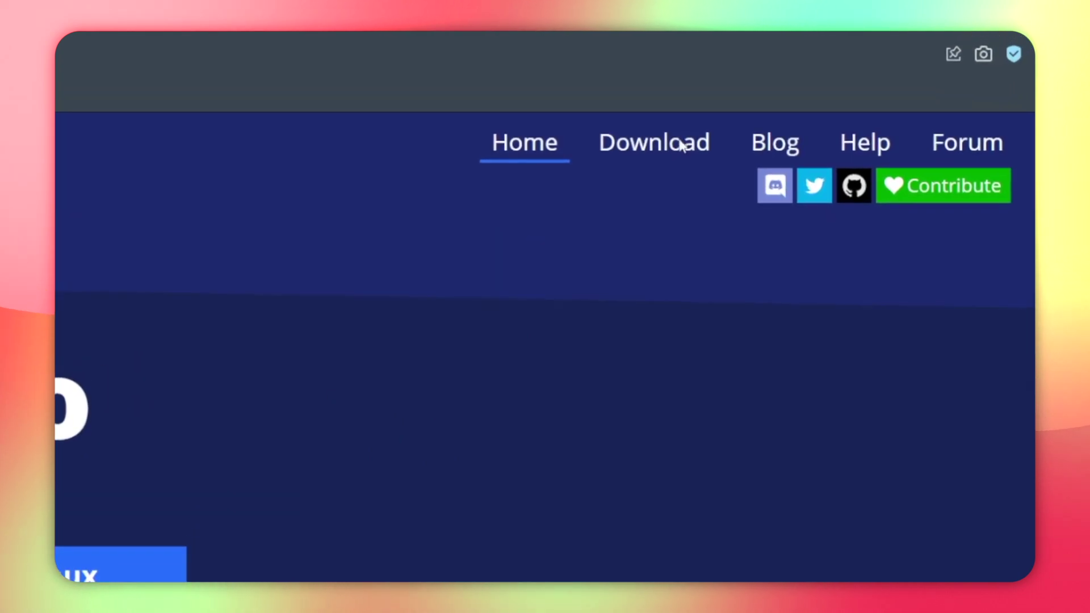
# Download the zip version of OBS Studio 29.0.0 for Windows and extract the archive in Downloads.
pyautogui.click(683, 146)
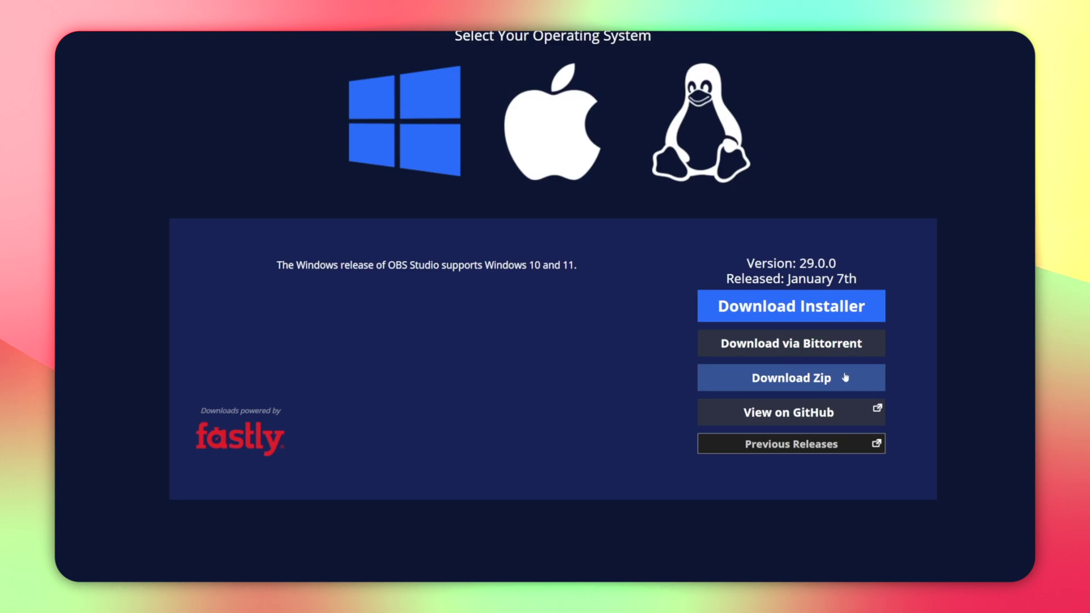
pyautogui.click(872, 379)
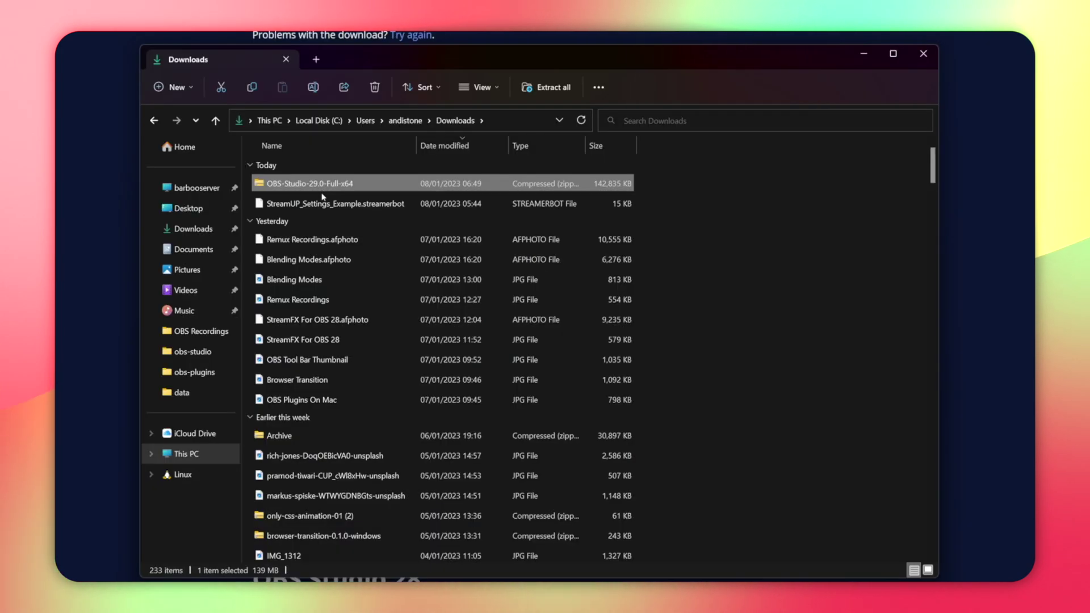
pyautogui.rightClick(321, 184)
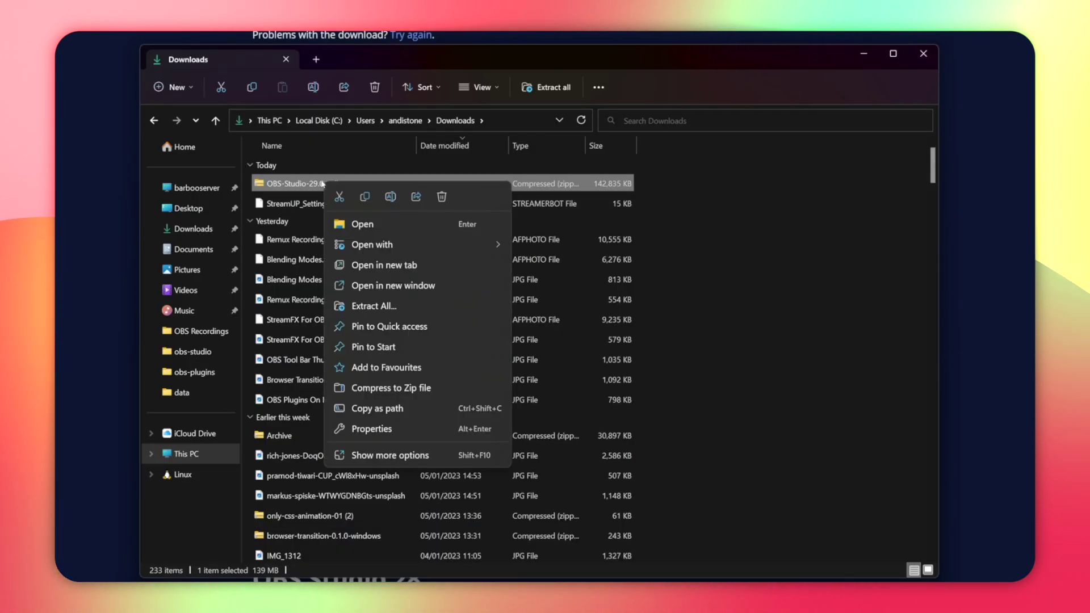
pyautogui.click(391, 307)
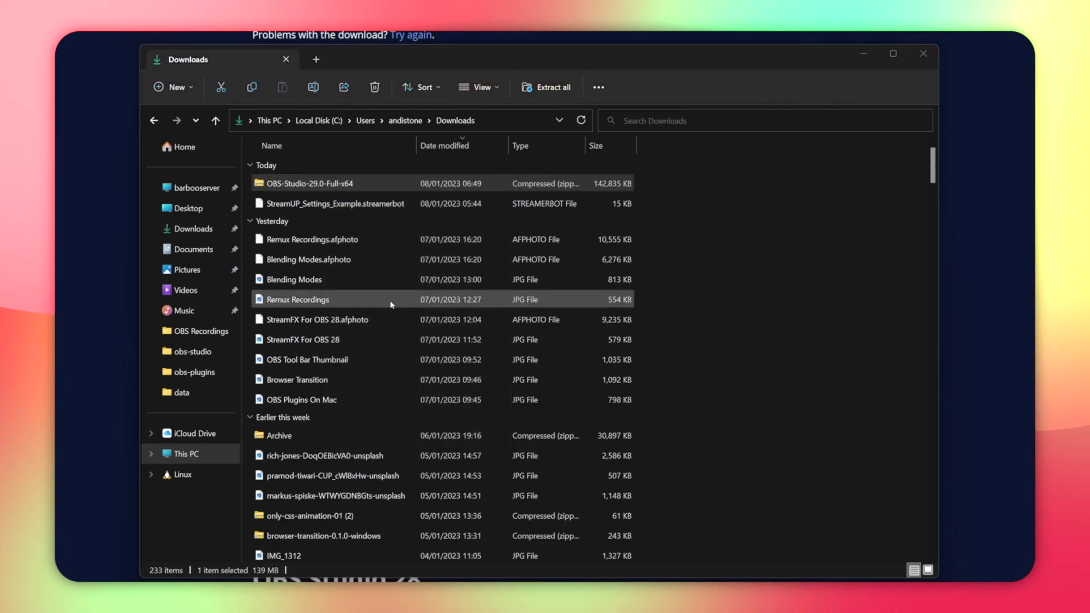
# Create a text document named portable_mode in the extracted OBS-Studio-29.0-Full-x64 folder.
pyautogui.rightClick(304, 279)
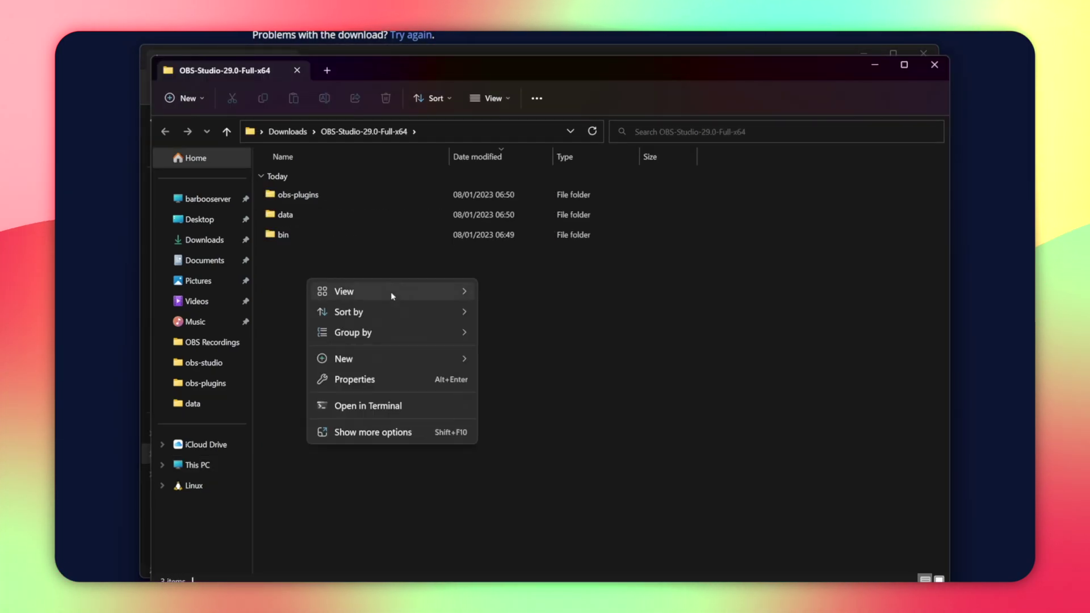
pyautogui.moveTo(425, 365)
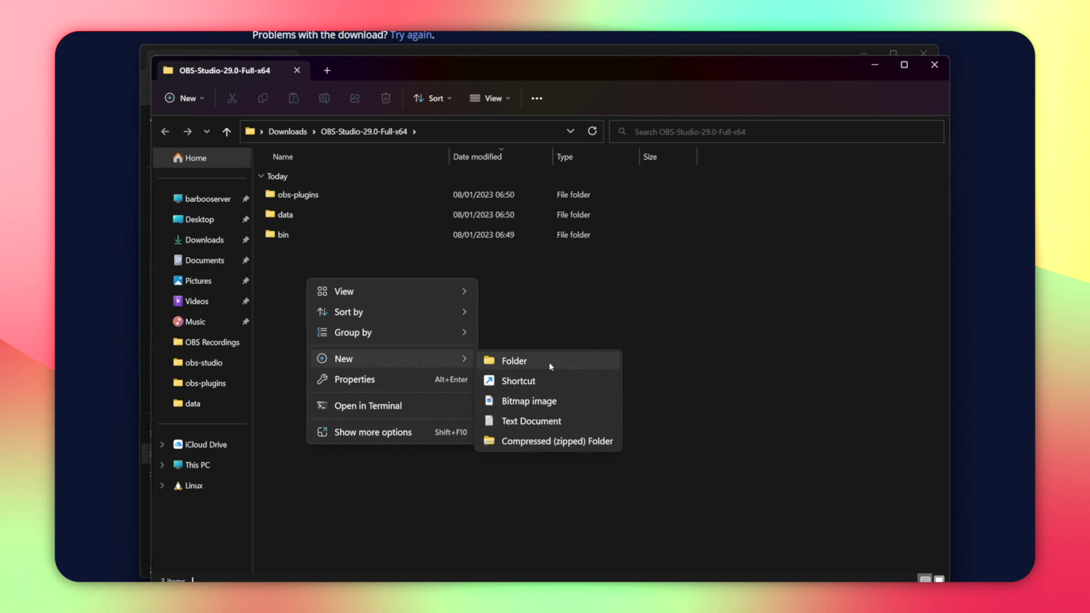
pyautogui.click(531, 420)
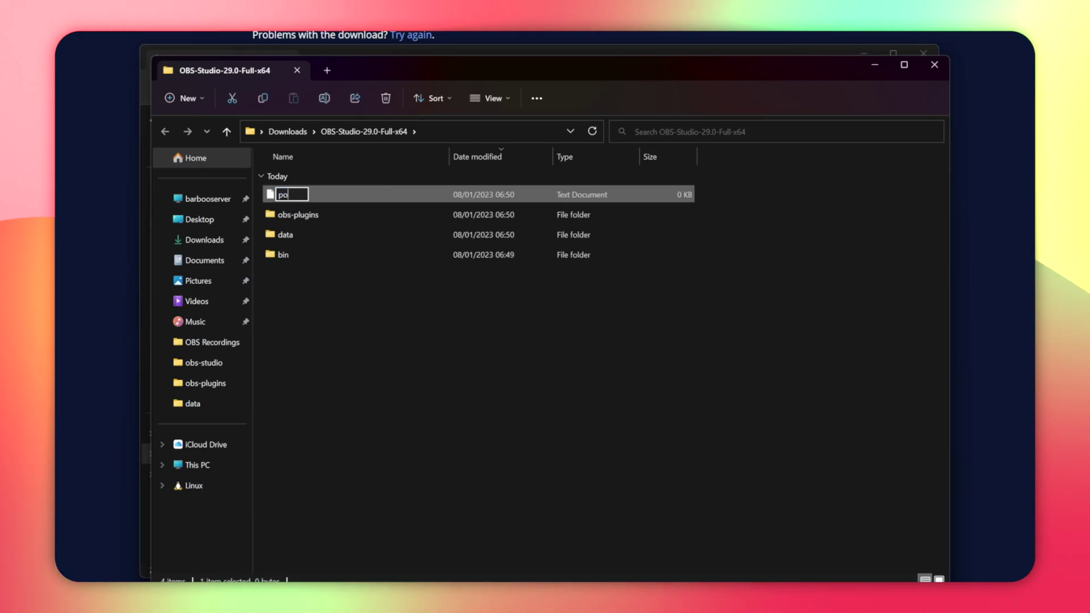
pyautogui.write('portable_mode')
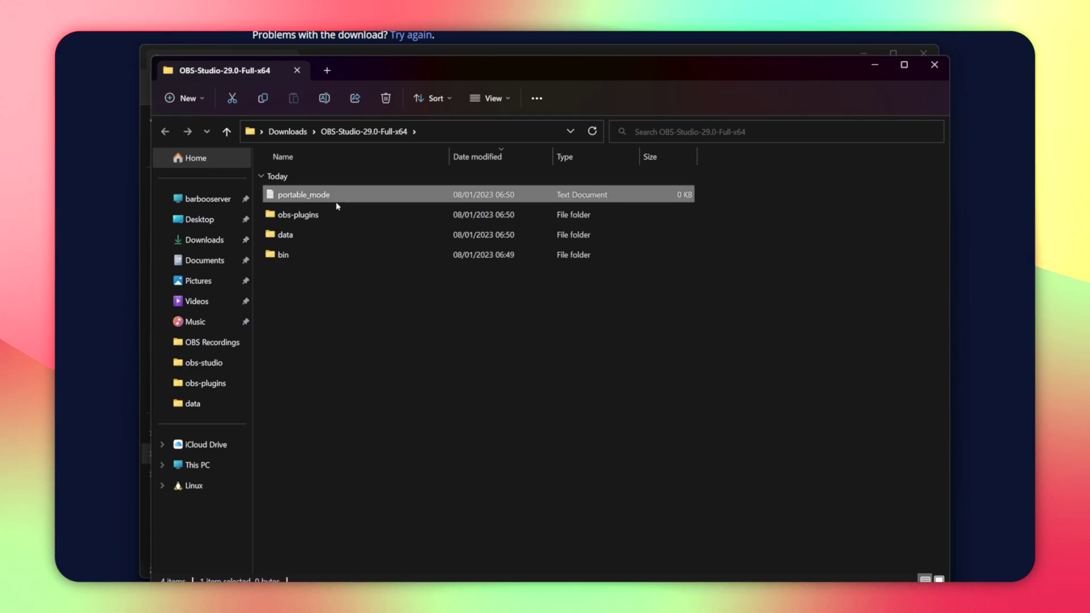
pyautogui.click(305, 237)
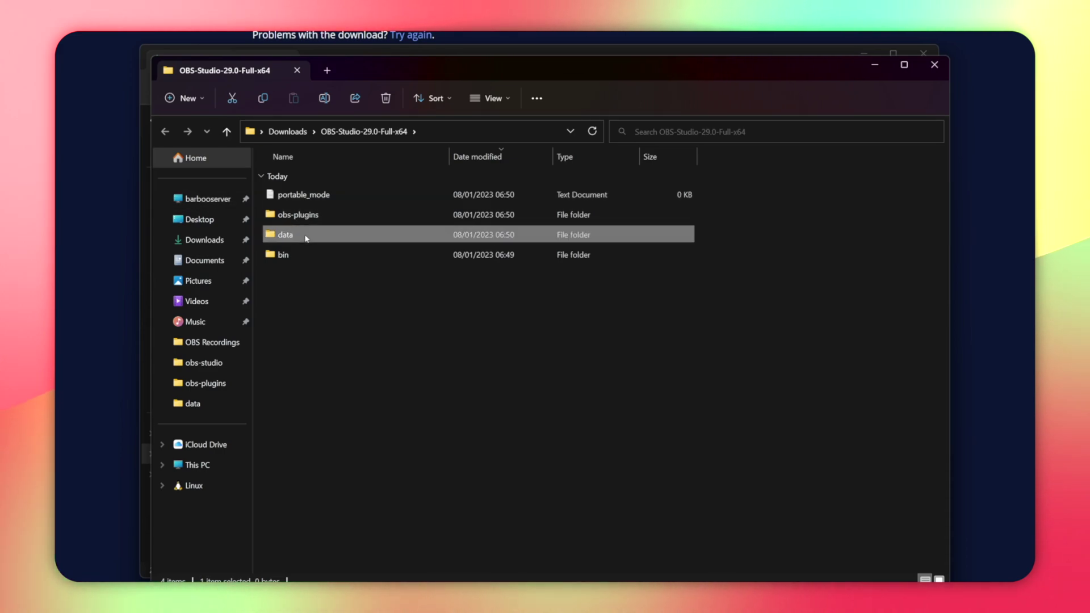
pyautogui.doubleClick(307, 238)
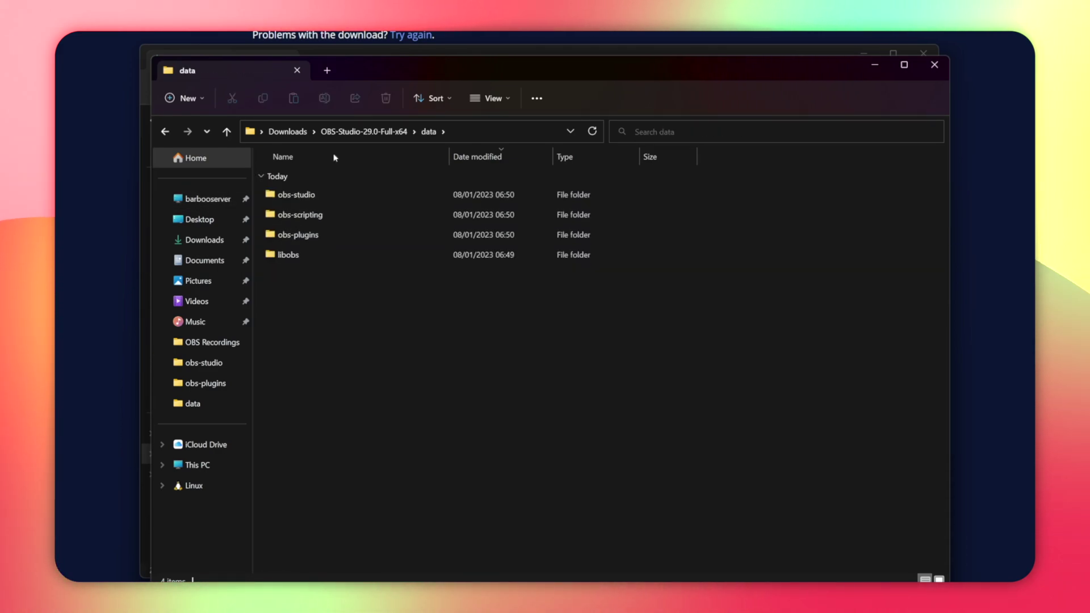
pyautogui.click(366, 132)
# Place a shortcut to obs64 from bin\64bit in the OBS-Studio-29.0-Full-x64 folder and launch OBS with it.
pyautogui.doubleClick(291, 253)
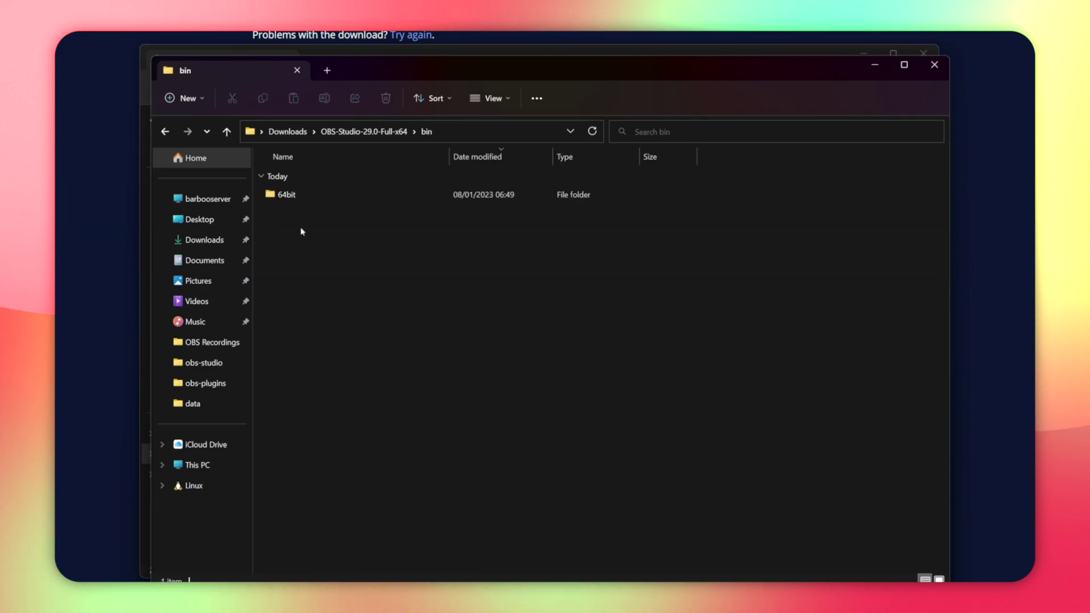
pyautogui.click(299, 196)
pyautogui.doubleClick(299, 196)
pyautogui.rightClick(294, 276)
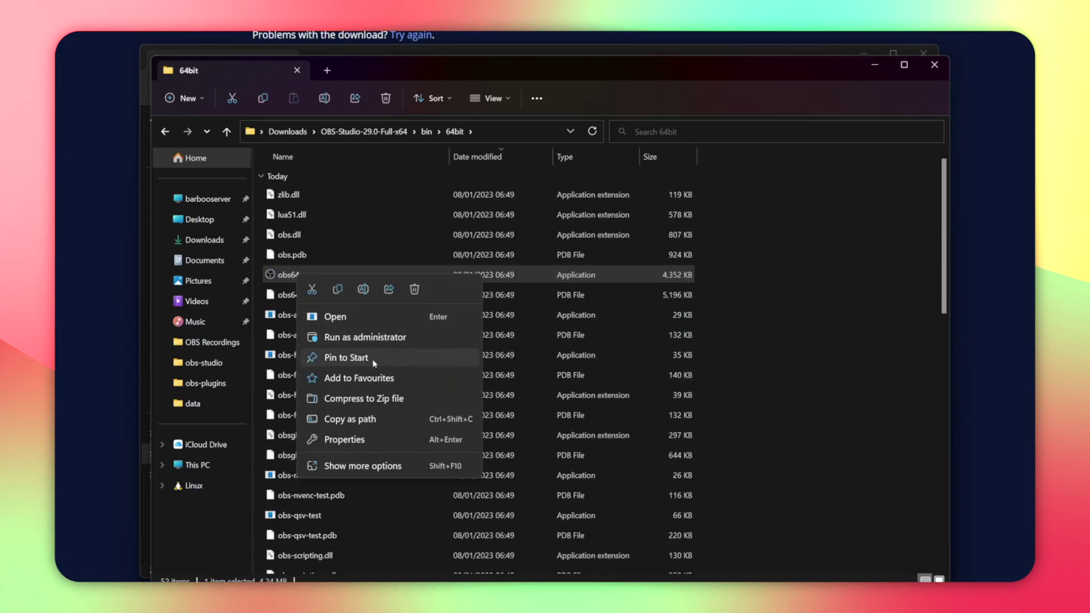
pyautogui.click(367, 466)
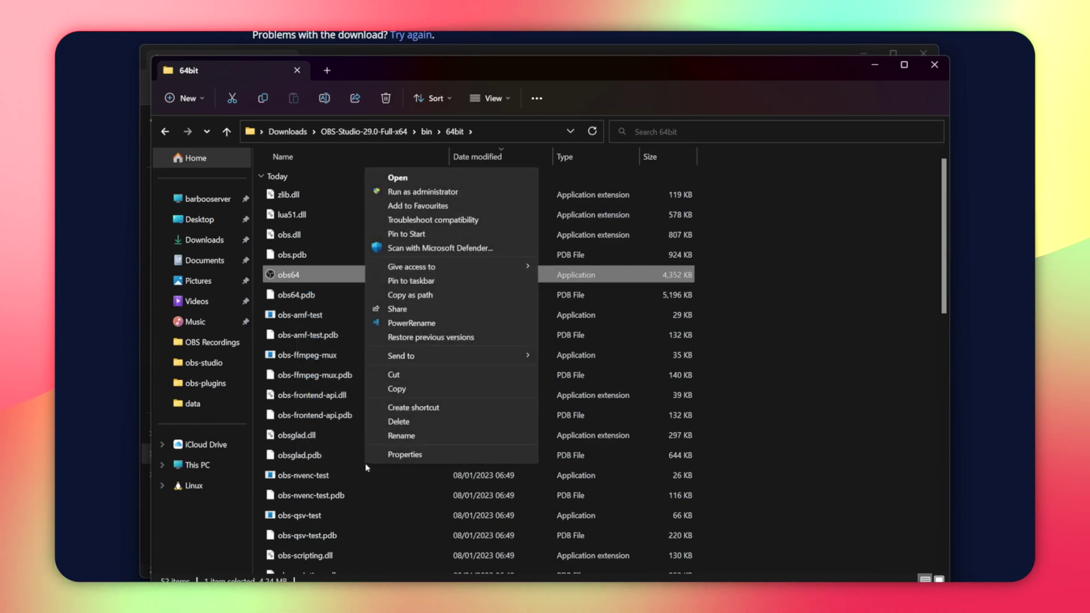
pyautogui.click(427, 407)
pyautogui.moveTo(290, 195); pyautogui.dragTo(364, 138)
pyautogui.click(362, 132)
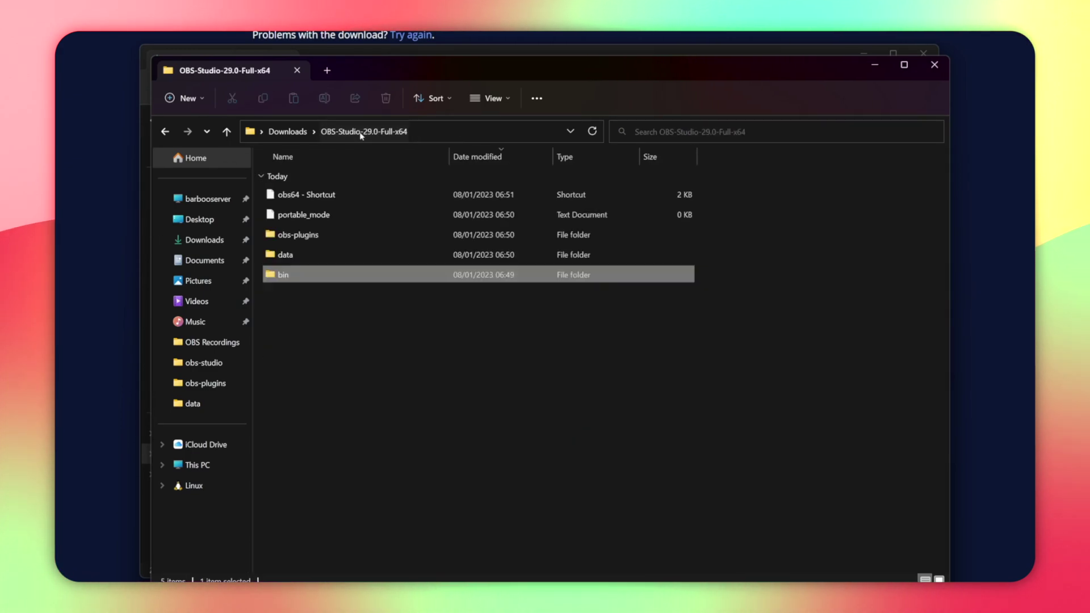
pyautogui.doubleClick(311, 191)
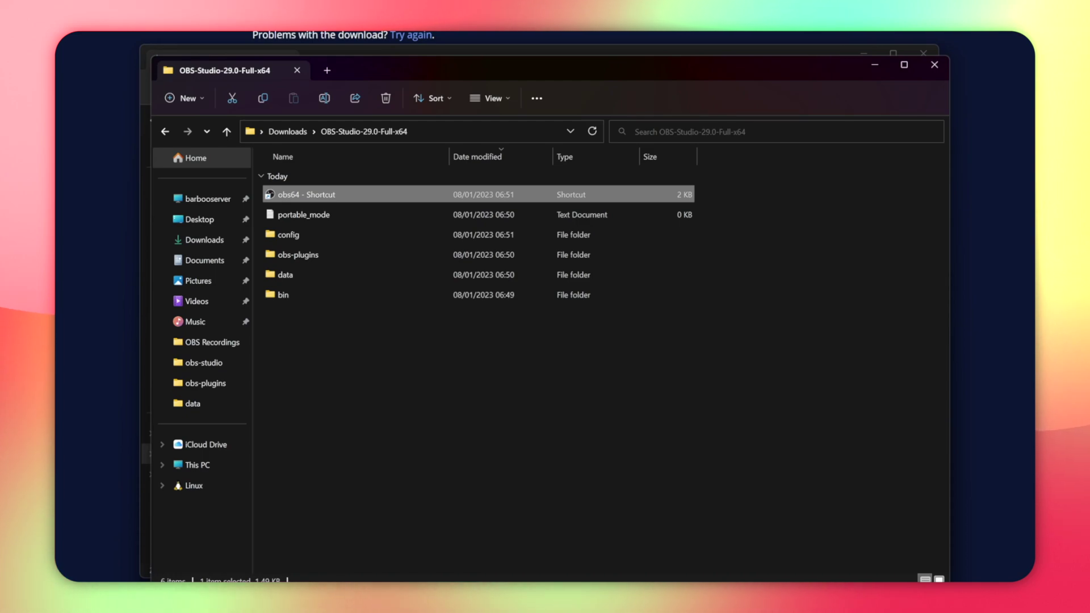
# Paste the copied scenes and profiles into the portable config\obs-studio\basic folder, replacing the files in the destination.
pyautogui.doubleClick(310, 237)
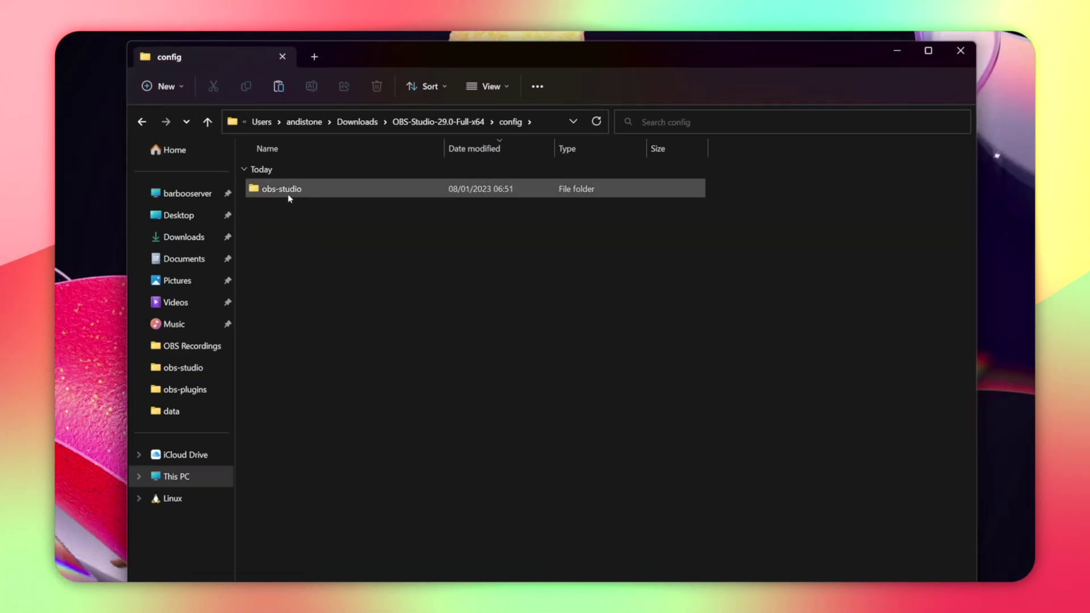
pyautogui.doubleClick(290, 193)
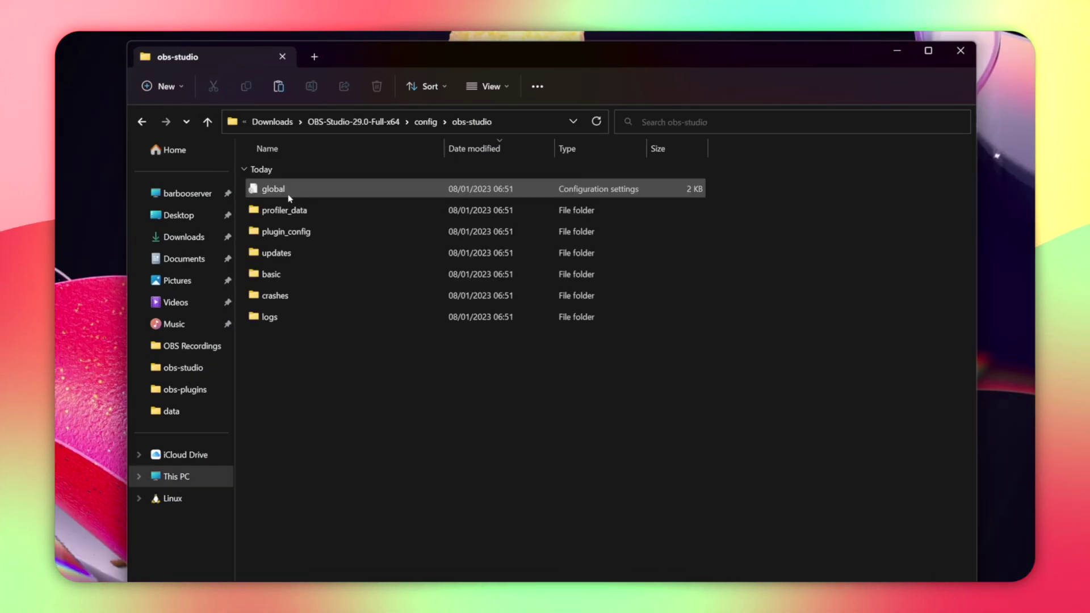
pyautogui.doubleClick(290, 277)
pyautogui.hotkey('ctrl', 'v')
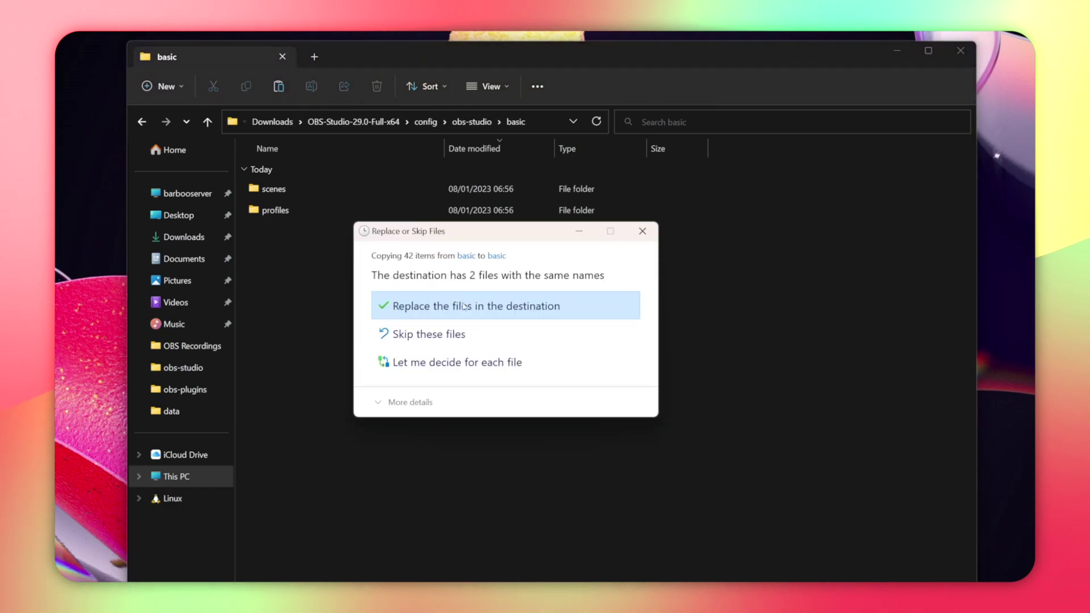
pyautogui.click(464, 305)
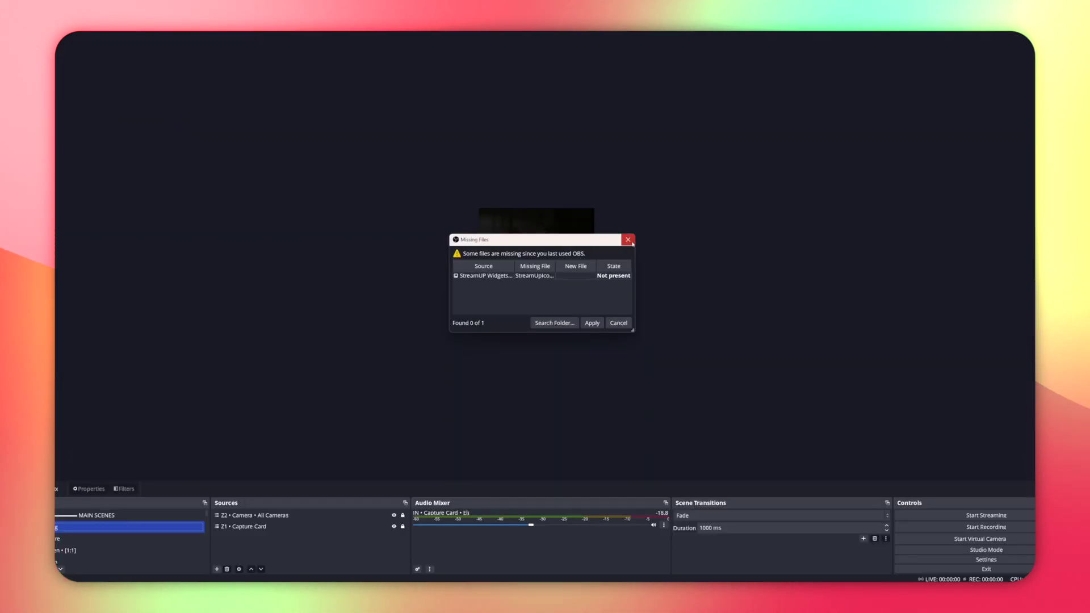
# Dismiss the missing files list in the portable OBS and enlarge the docks below the preview to browse the scenes.
pyautogui.click(628, 240)
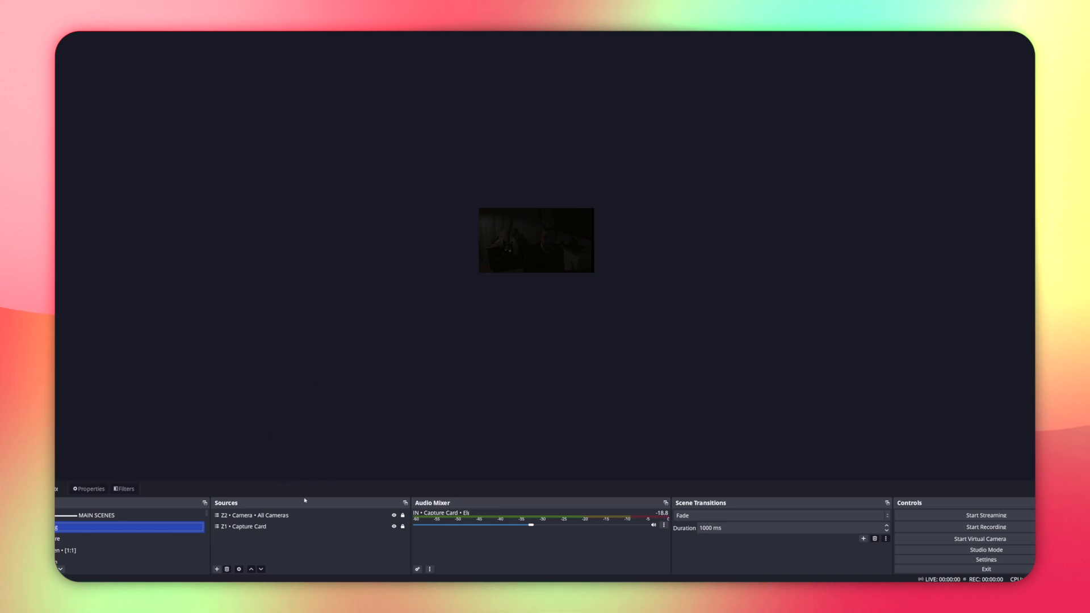
pyautogui.moveTo(307, 496); pyautogui.dragTo(317, 297)
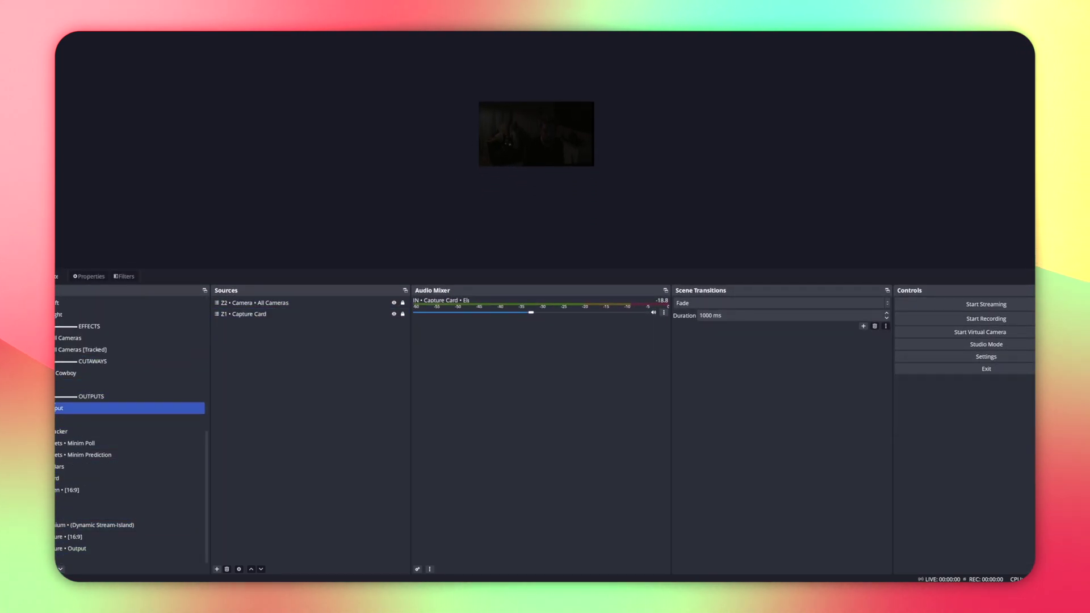
pyautogui.scroll(2, 130, 426)
pyautogui.click(74, 372)
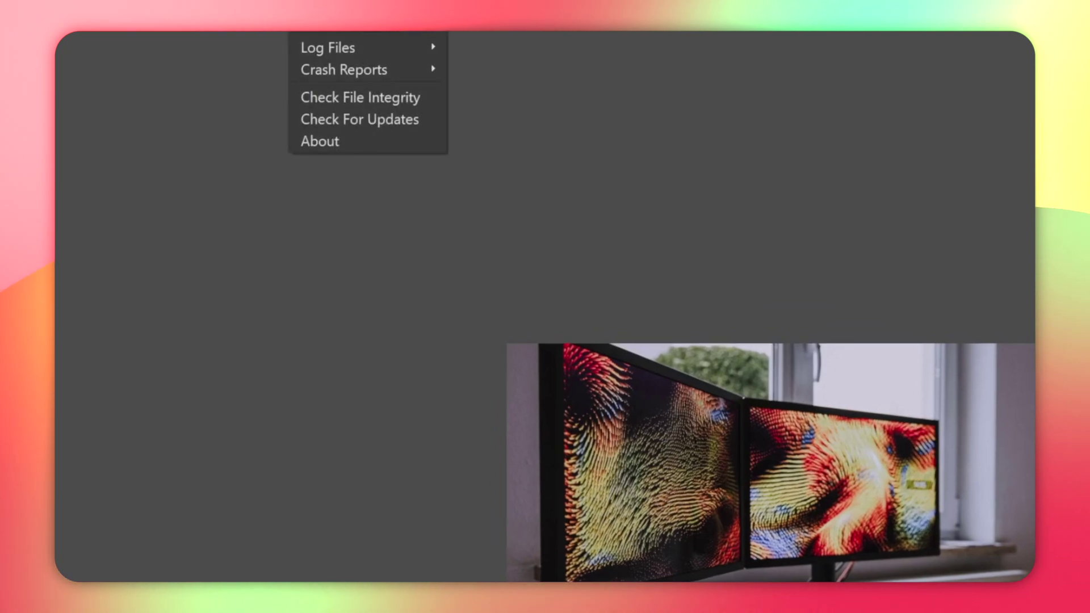
# Check for a new OBS Studio update from within the installed version.
pyautogui.click(339, 118)
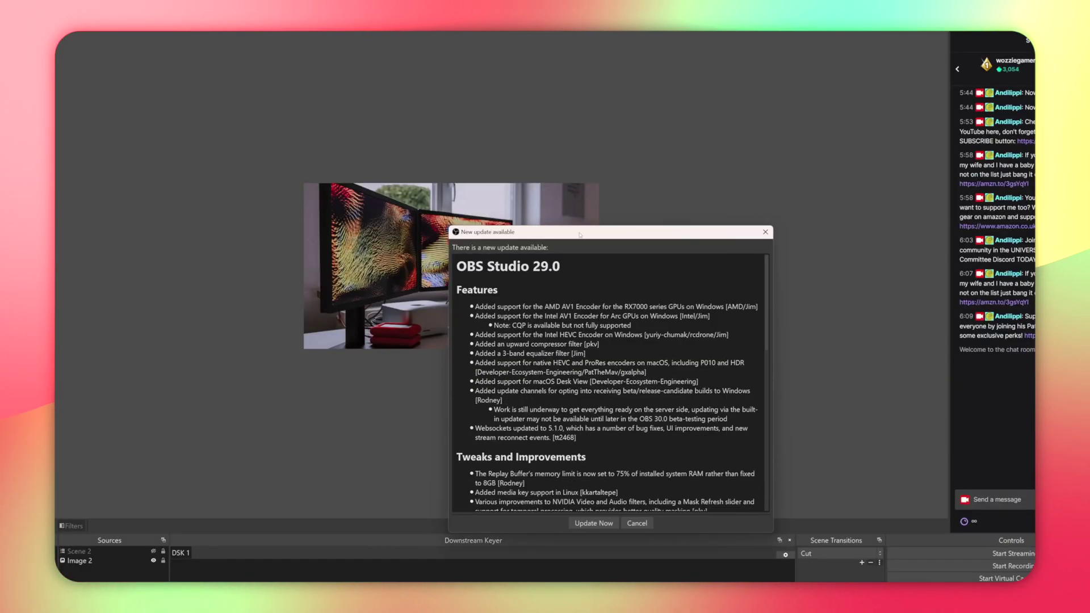
# Read through the OBS Studio 29.0 release notes, install the update and launch OBS when it completes.
pyautogui.scroll(-2, 599, 389)
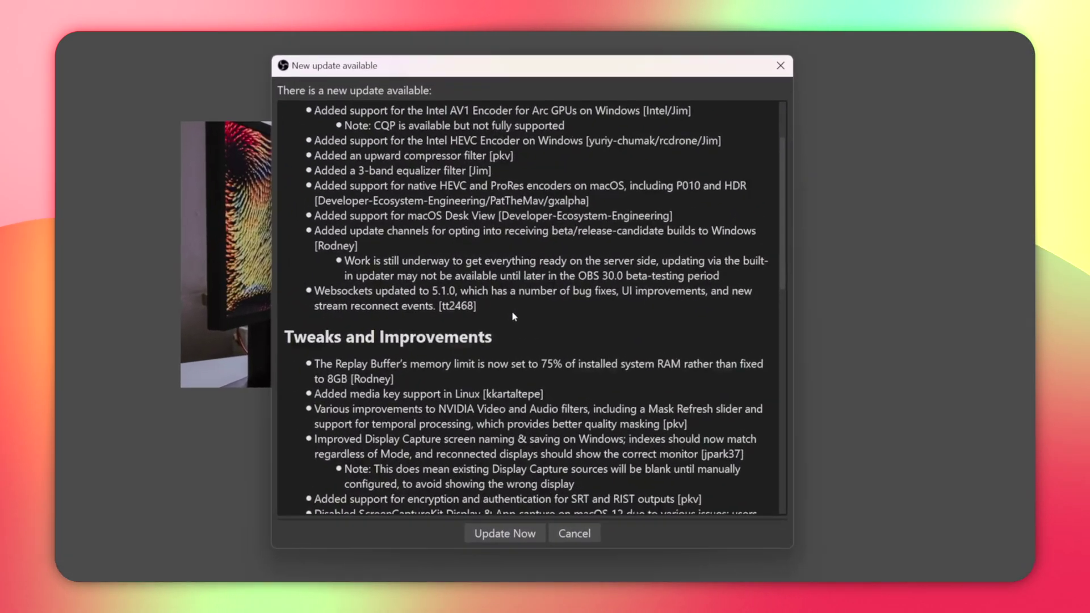
pyautogui.scroll(-10, 513, 317)
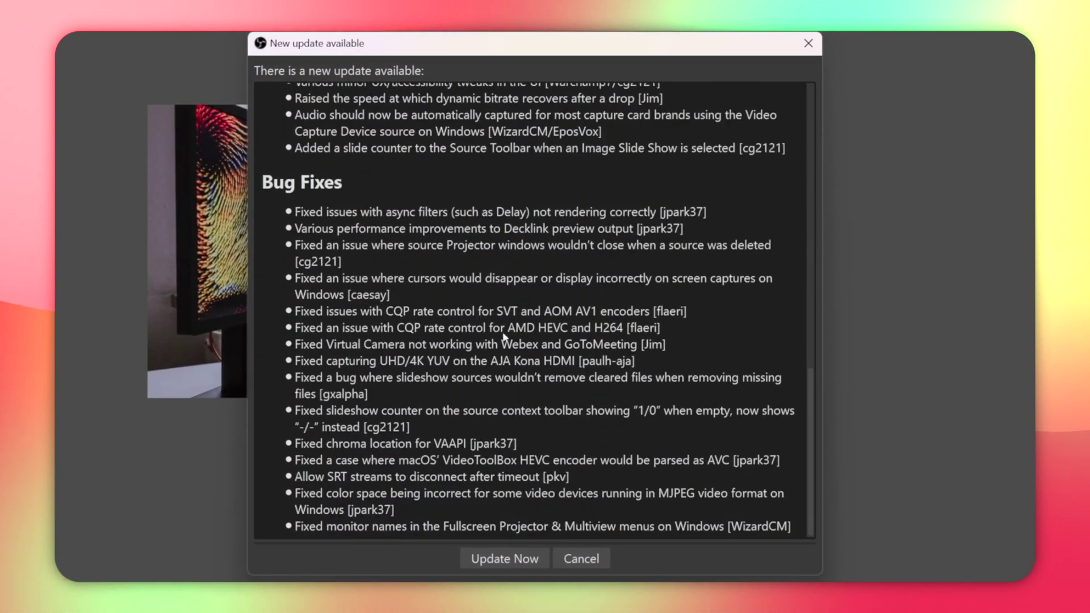
pyautogui.click(501, 560)
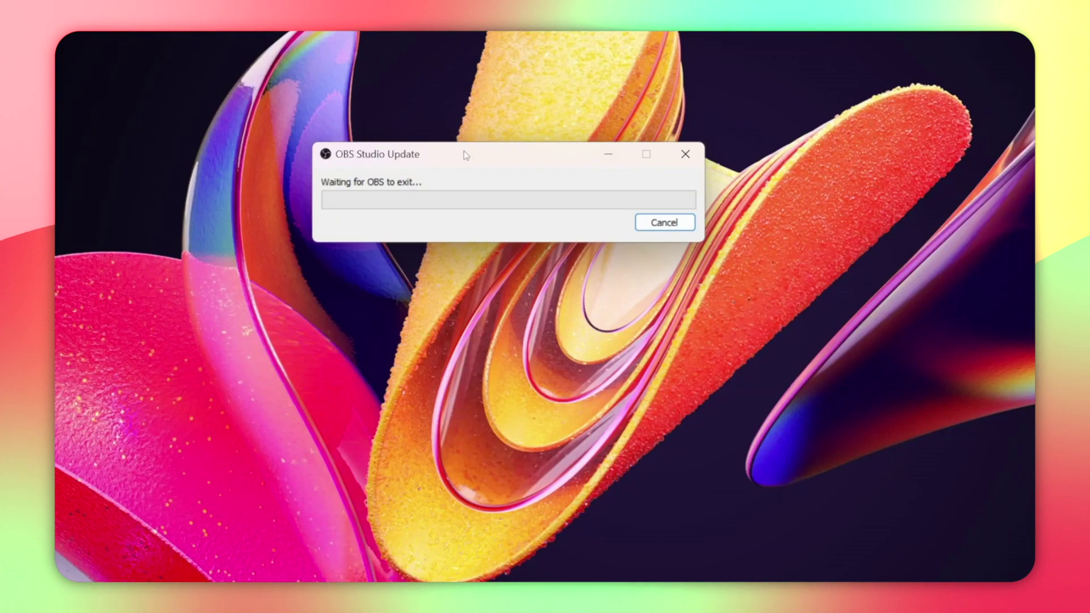
pyautogui.moveTo(464, 151); pyautogui.dragTo(491, 253)
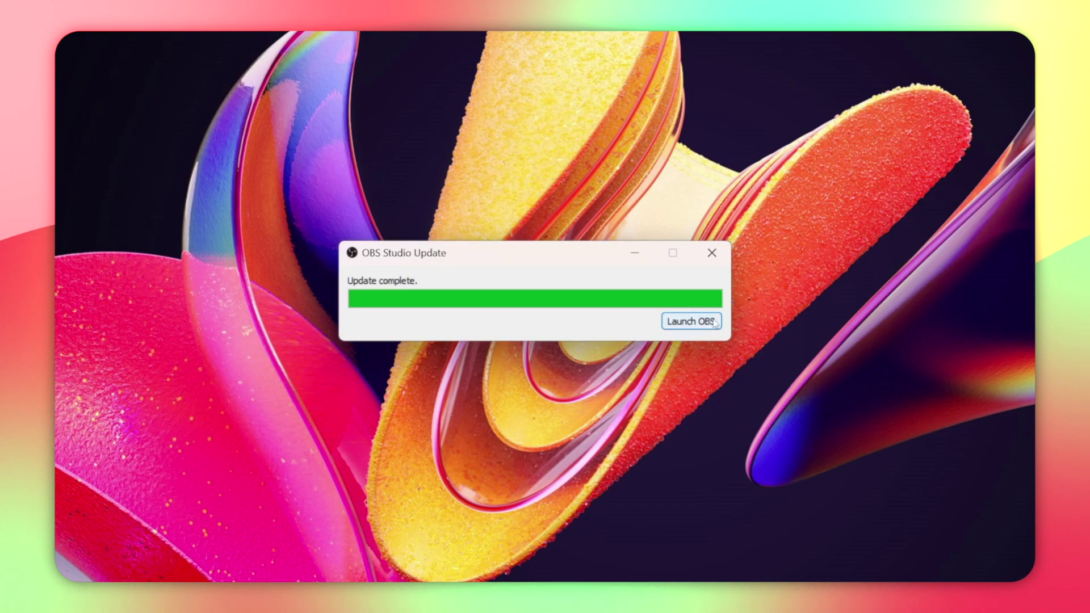
pyautogui.click(690, 322)
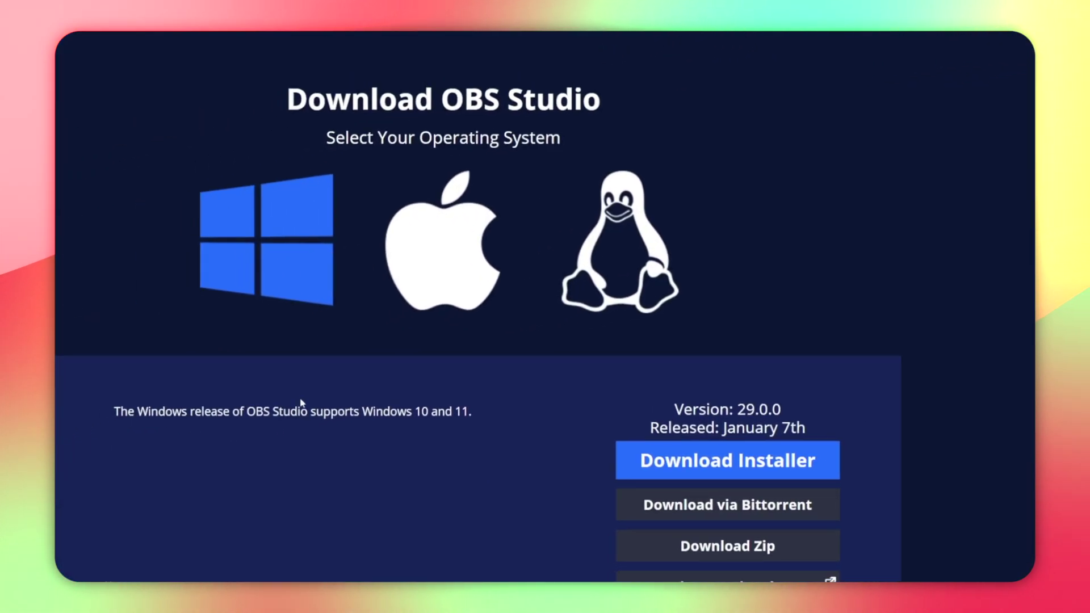
# Compare the macOS and Linux release versions on the OBS Studio download page.
pyautogui.click(534, 250)
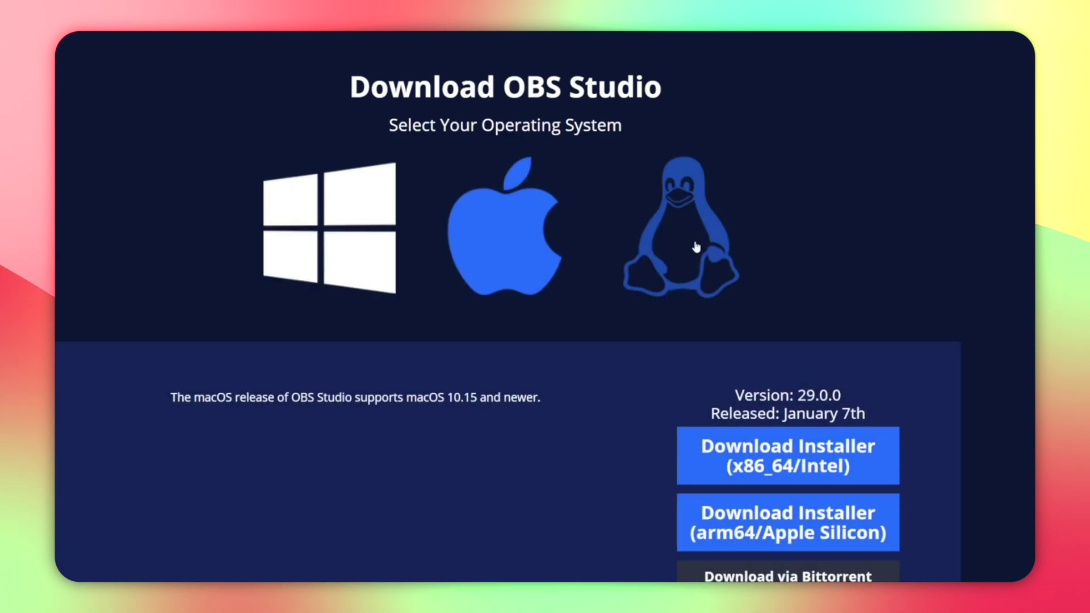
pyautogui.click(696, 246)
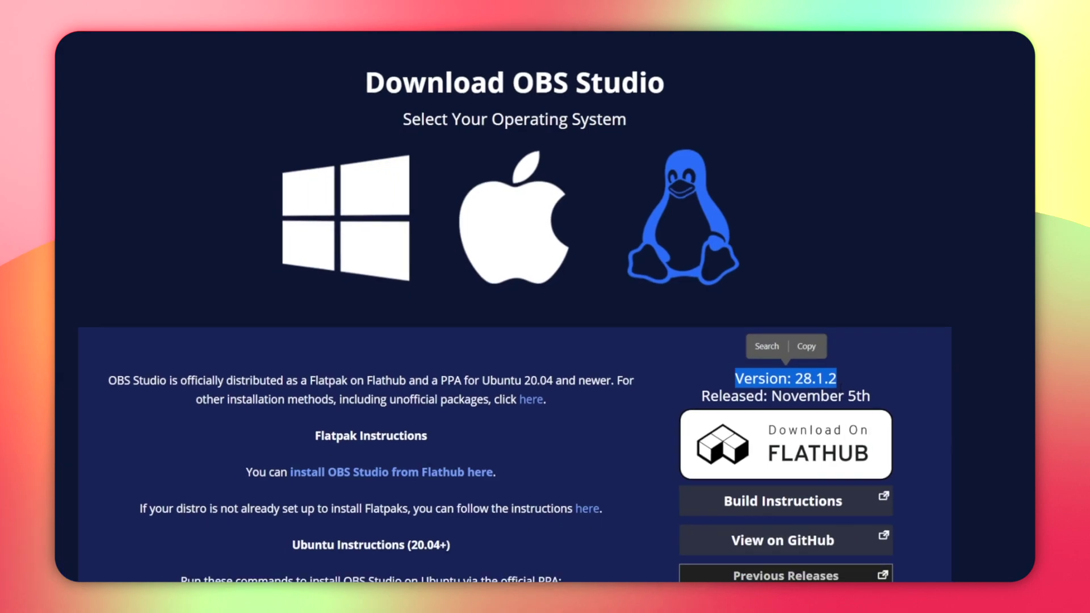
pyautogui.click(448, 239)
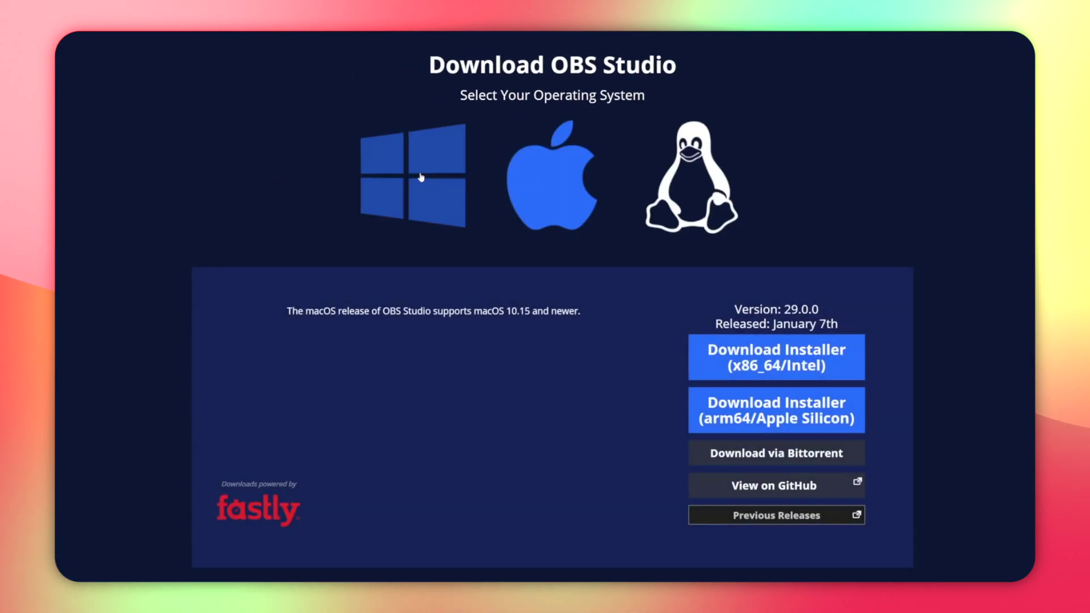
# Show the Windows release on the download page and run OBS-Studio-29.0-Full-Installer-x64 from the Desktop.
pyautogui.click(419, 175)
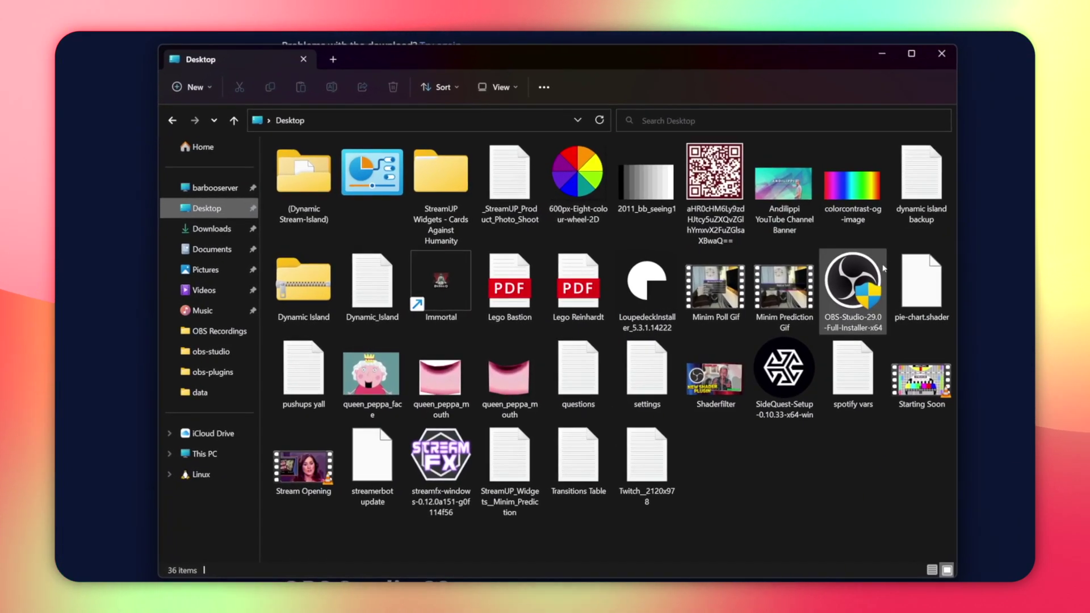
pyautogui.doubleClick(860, 277)
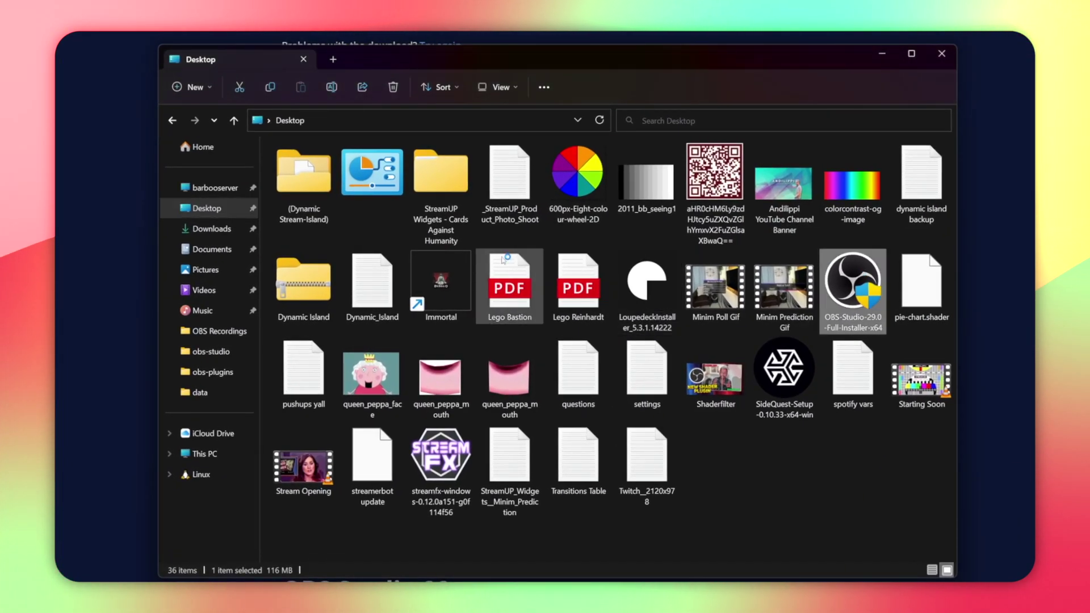
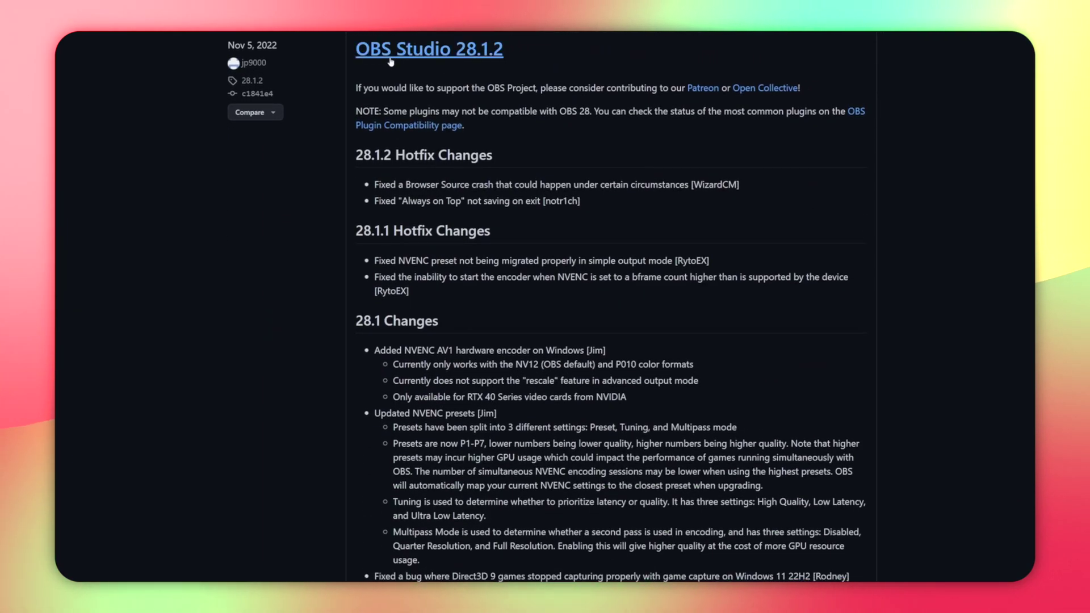
# Expand the download assets of the OBS Studio 28.1.2 release and browse the older releases back to 27.1.3.
pyautogui.scroll(-8, 420, 329)
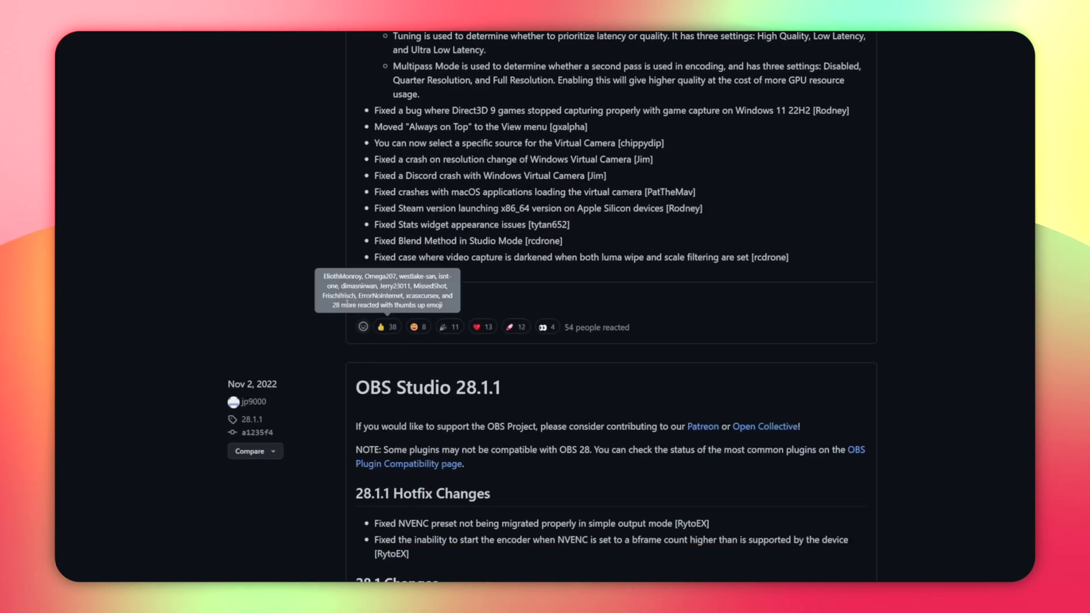
pyautogui.click(362, 301)
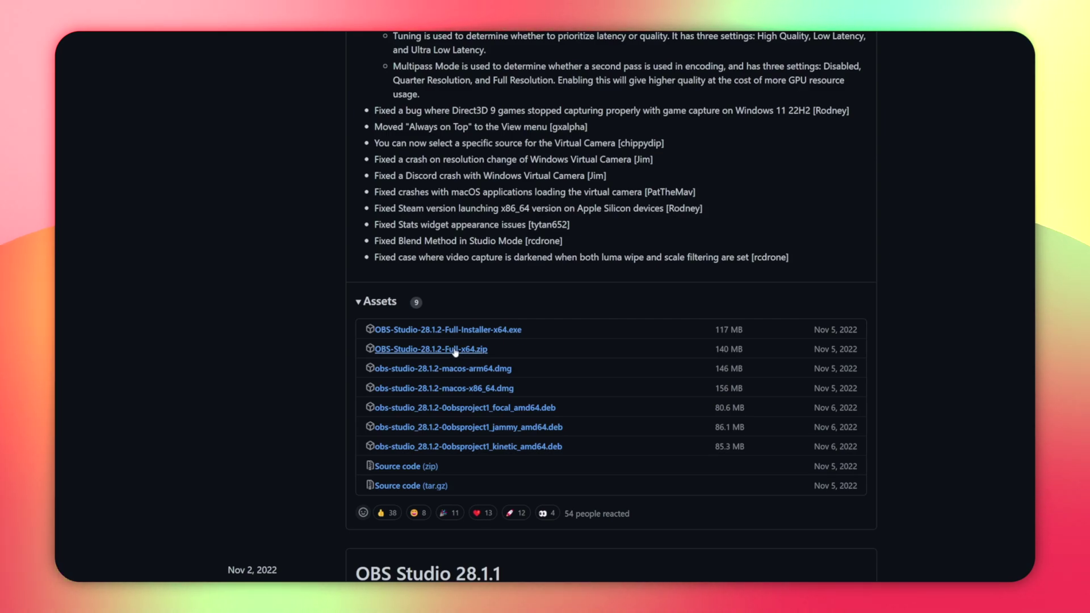
pyautogui.scroll(-20, 455, 352)
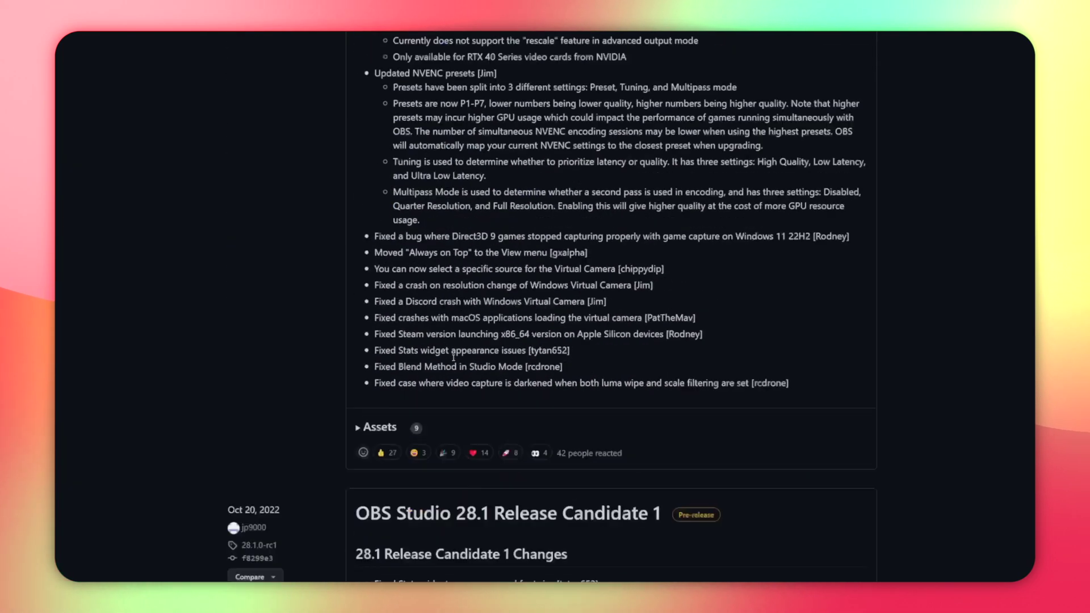
pyautogui.scroll(-20, 453, 357)
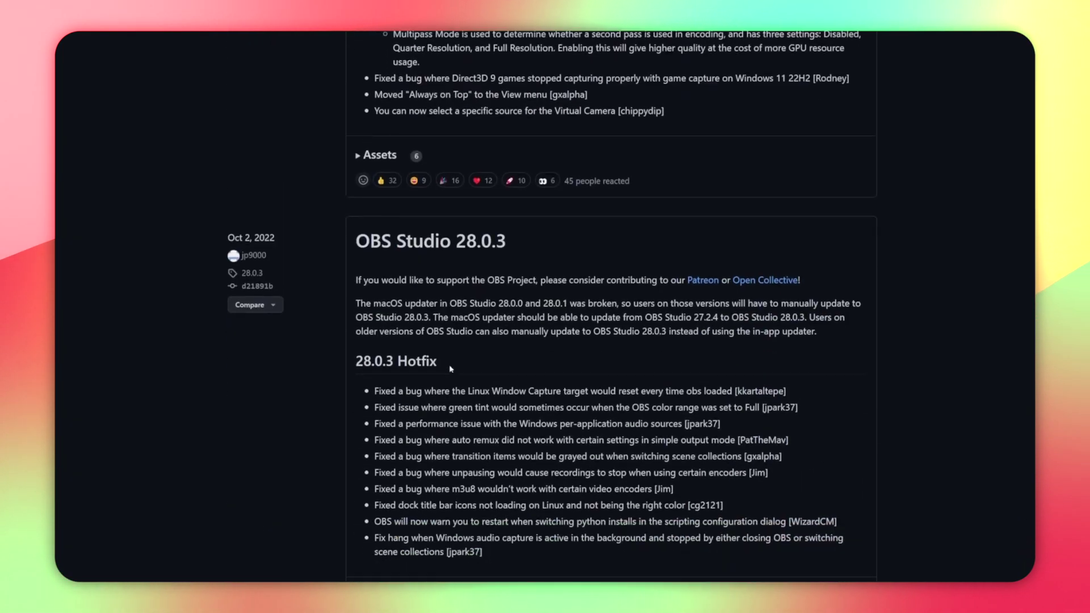
pyautogui.scroll(-1, 449, 386)
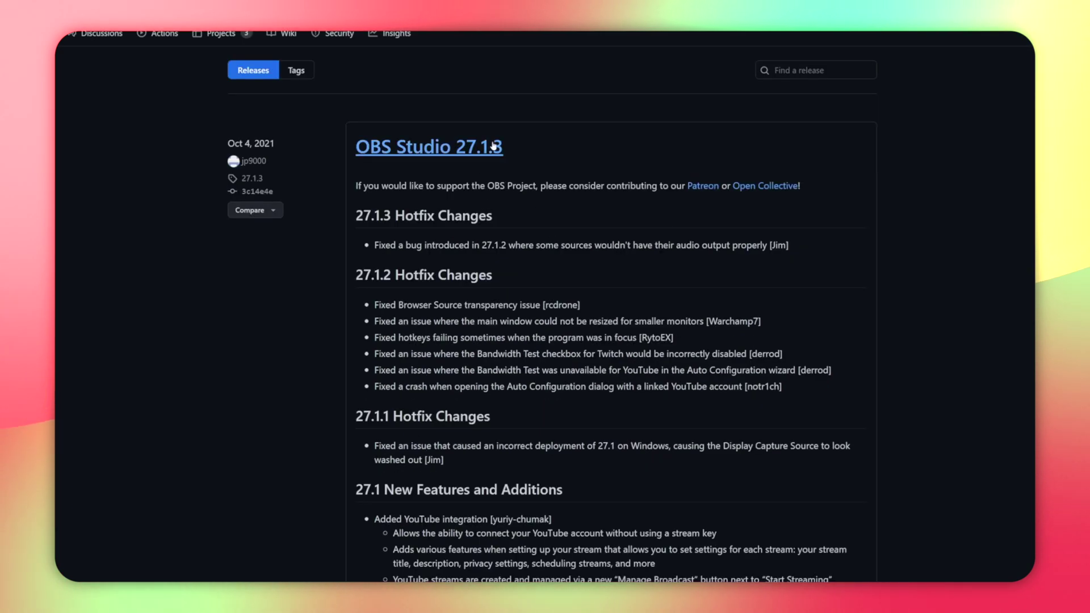
pyautogui.scroll(-9, 502, 182)
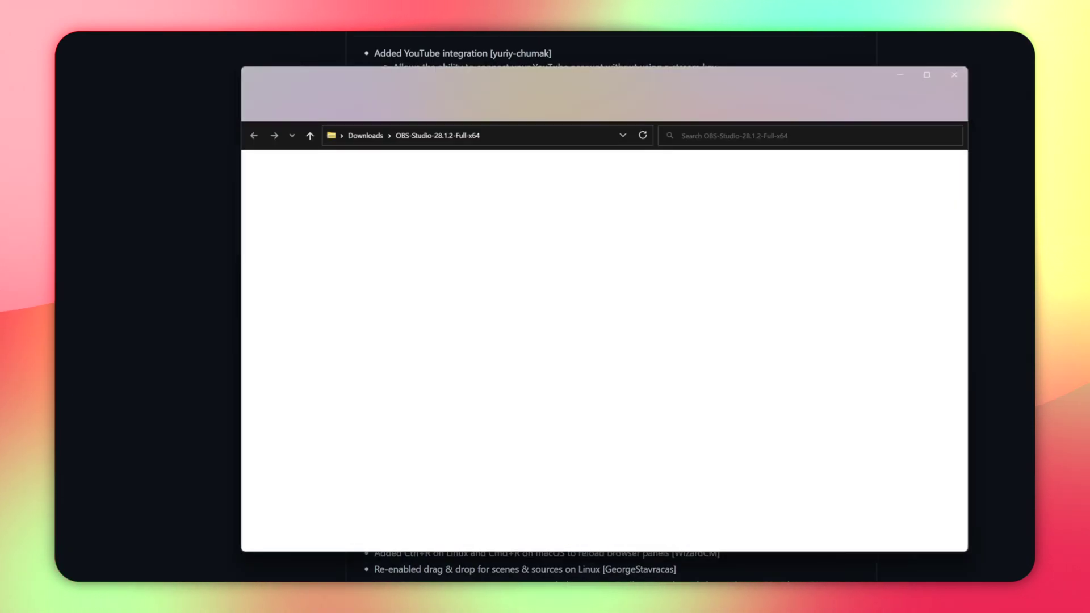
# Copy the bin, data and obs-plugins folders from the OBS-Studio-28.1.2-Full-x64 archive.
pyautogui.click(379, 215)
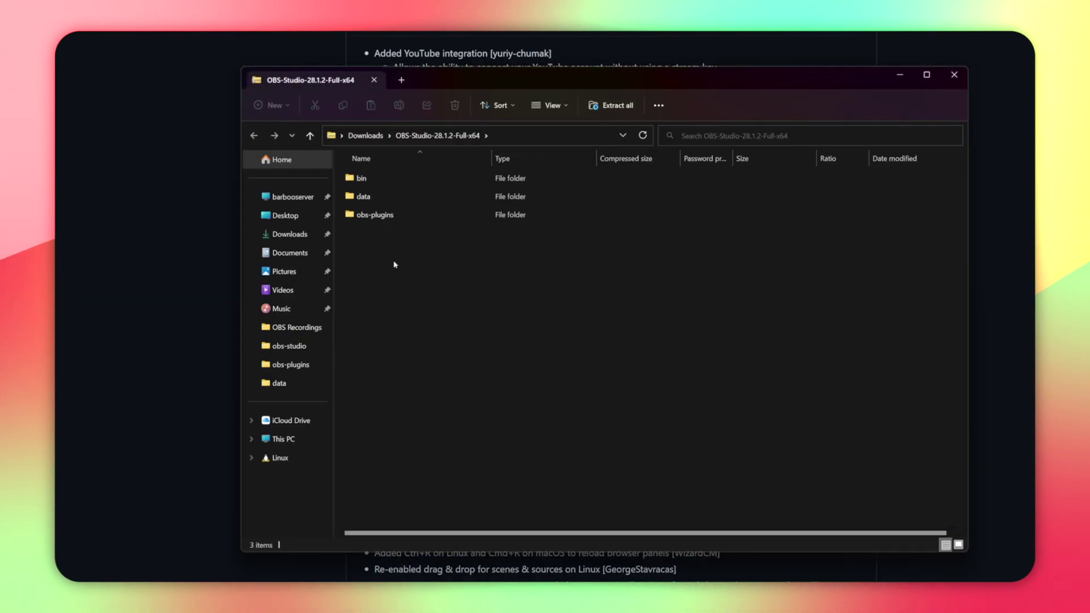
pyautogui.moveTo(476, 322); pyautogui.dragTo(359, 177)
pyautogui.rightClick(360, 177)
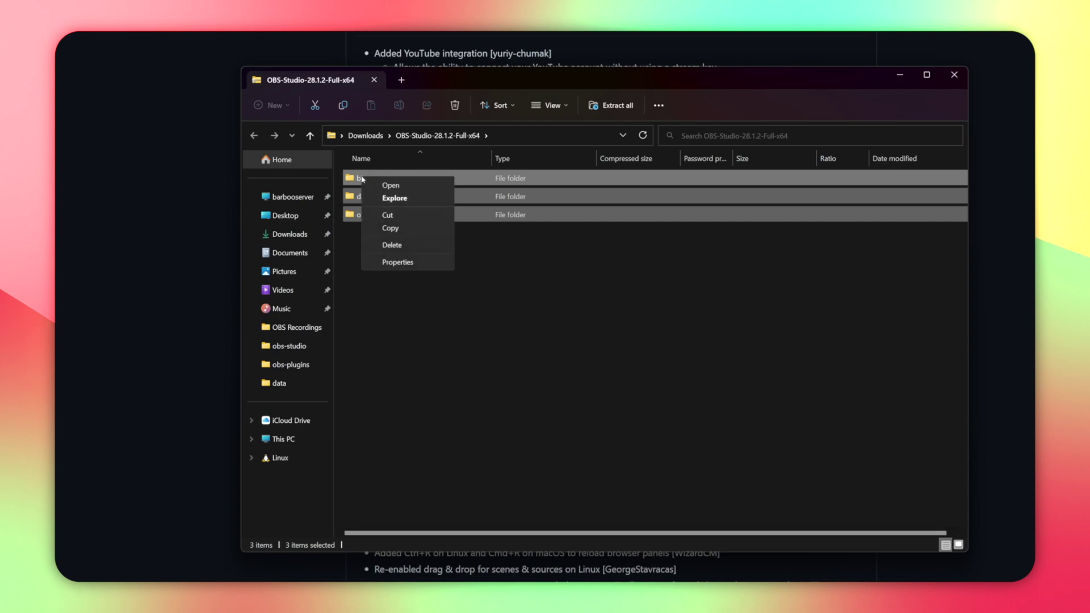
pyautogui.click(398, 228)
# Paste the copied folders into OBS-Studio-29.0-Full-x64 in Downloads and launch OBS with the obs64 shortcut there.
pyautogui.click(365, 135)
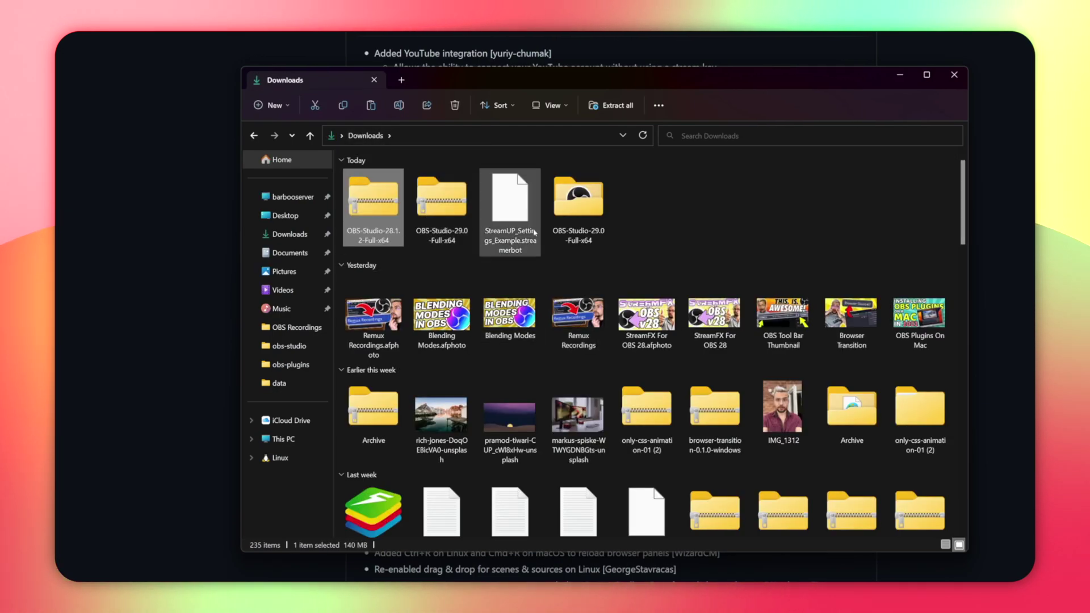
pyautogui.doubleClick(568, 203)
pyautogui.rightClick(432, 339)
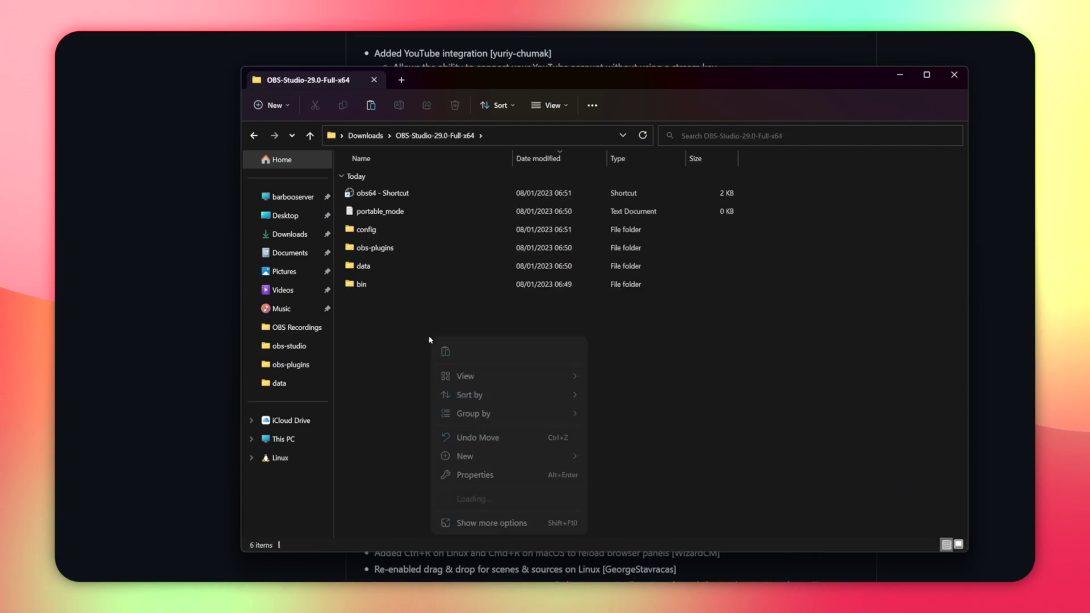
pyautogui.click(446, 352)
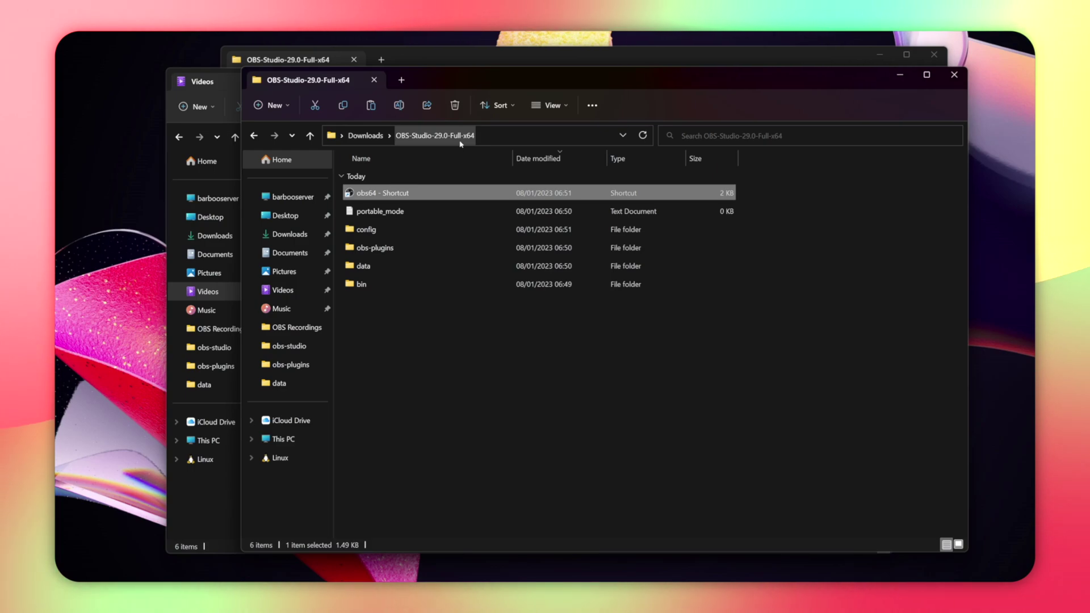
pyautogui.press('Return')
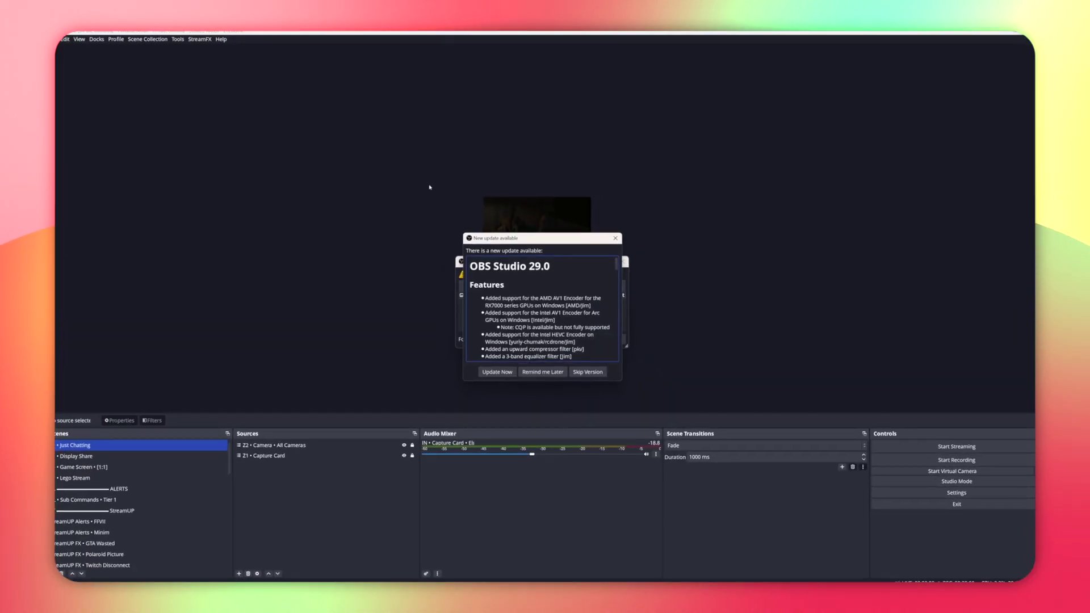